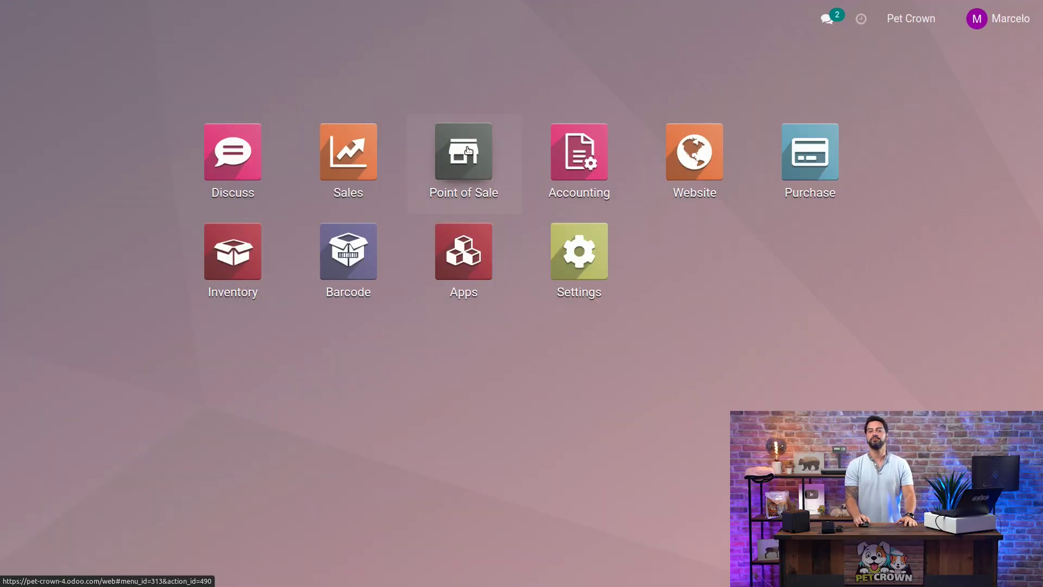
Go to the Payment Methods list under Point of Sale configuration
left_click(468, 151)
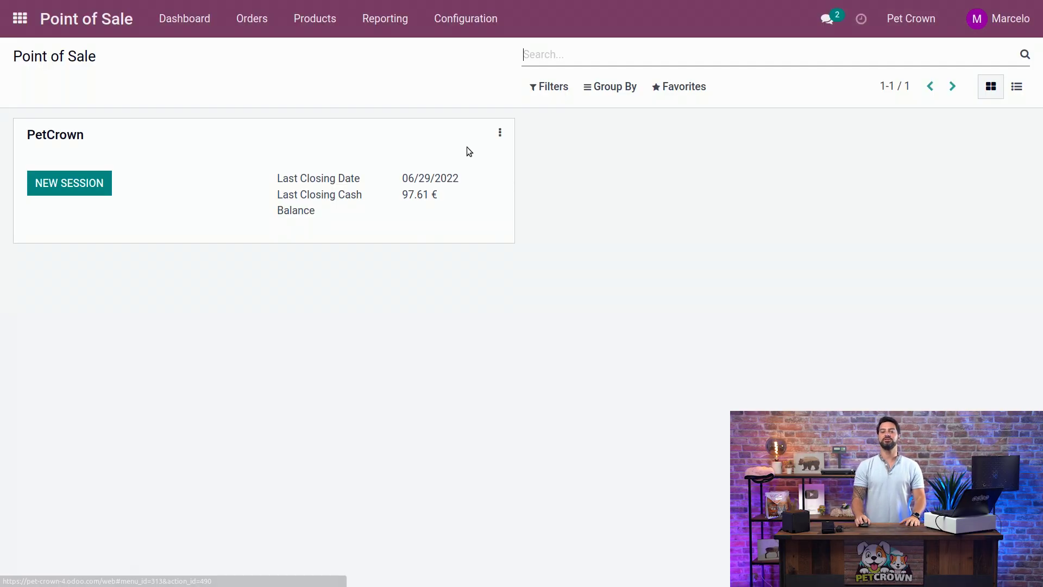
left_click(463, 20)
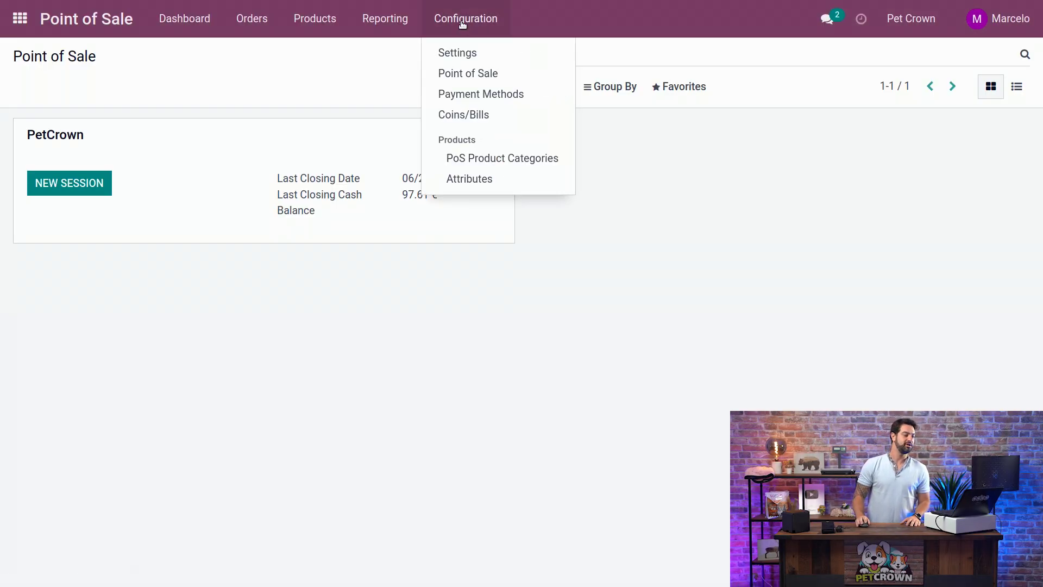
left_click(474, 97)
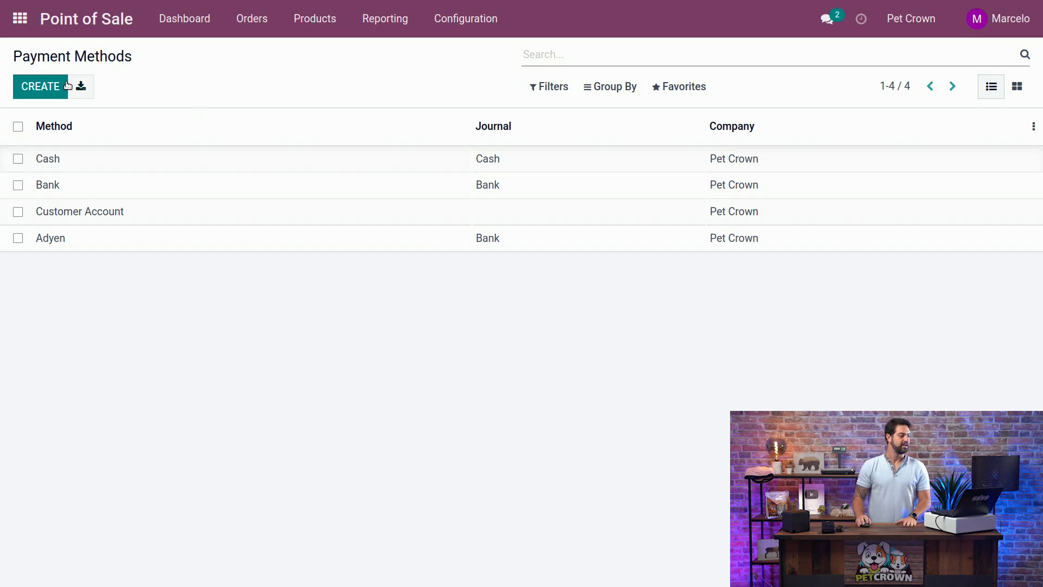
Start a payment method named Cash2 and enter Cash2nd as its new journal
left_click(44, 90)
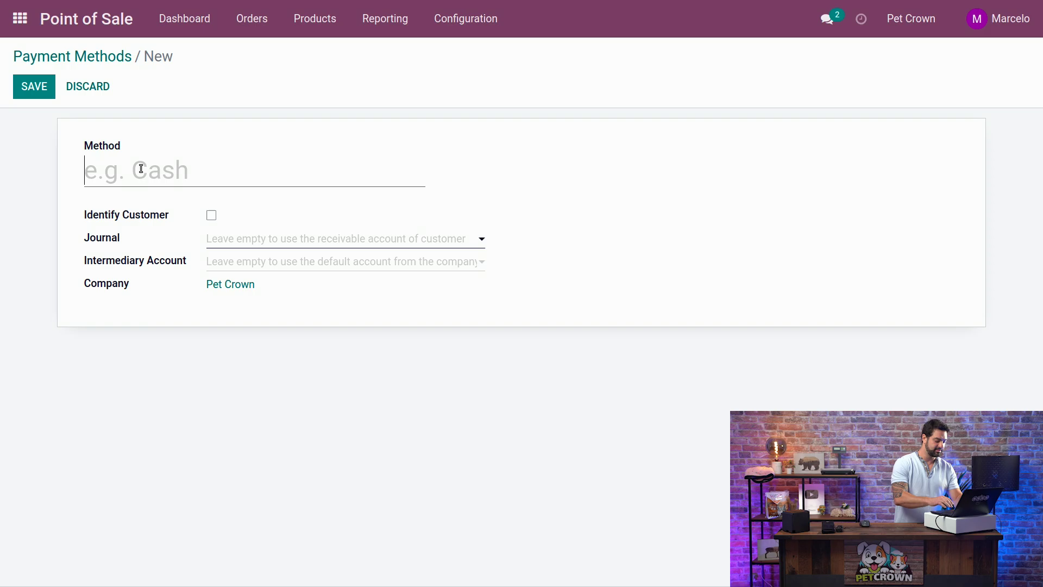
type("Cash2")
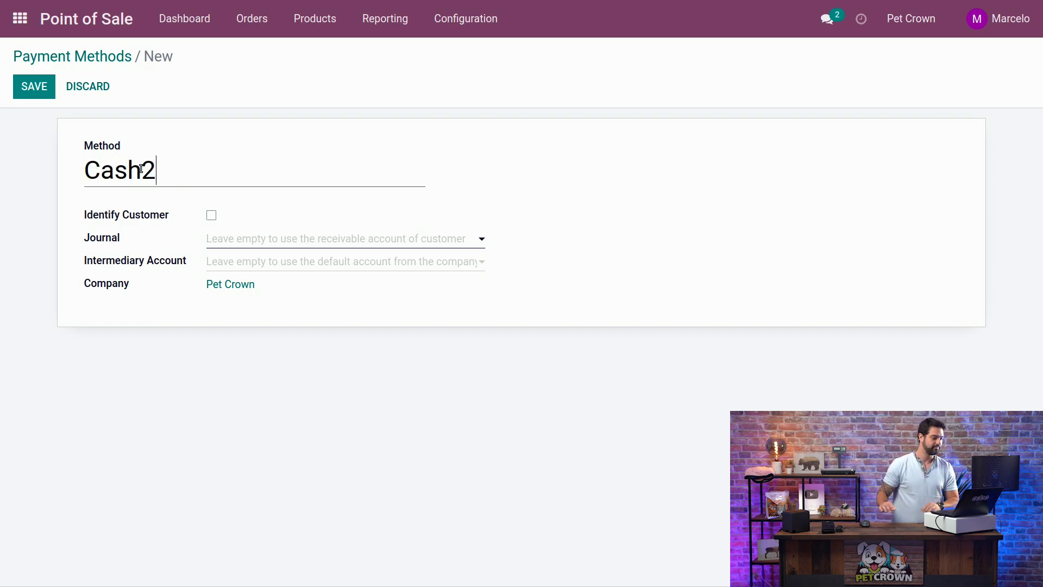
left_click(255, 242)
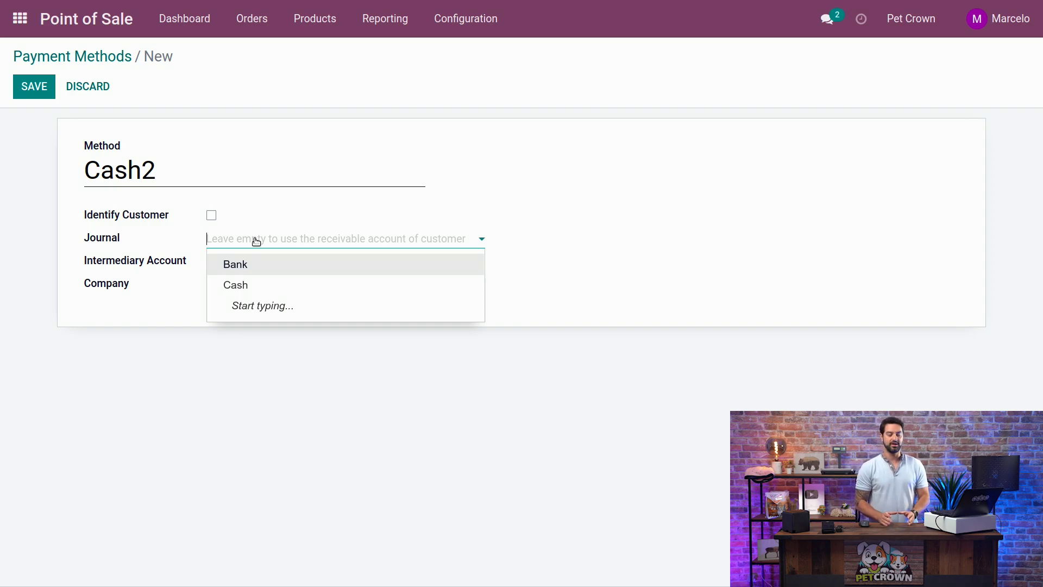
type("Cash2n")
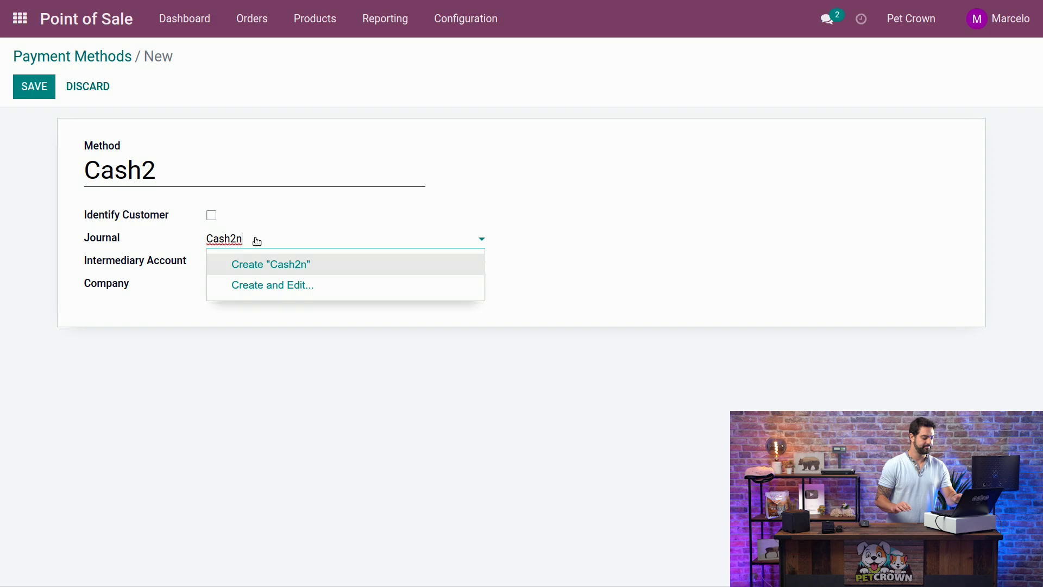
type("d")
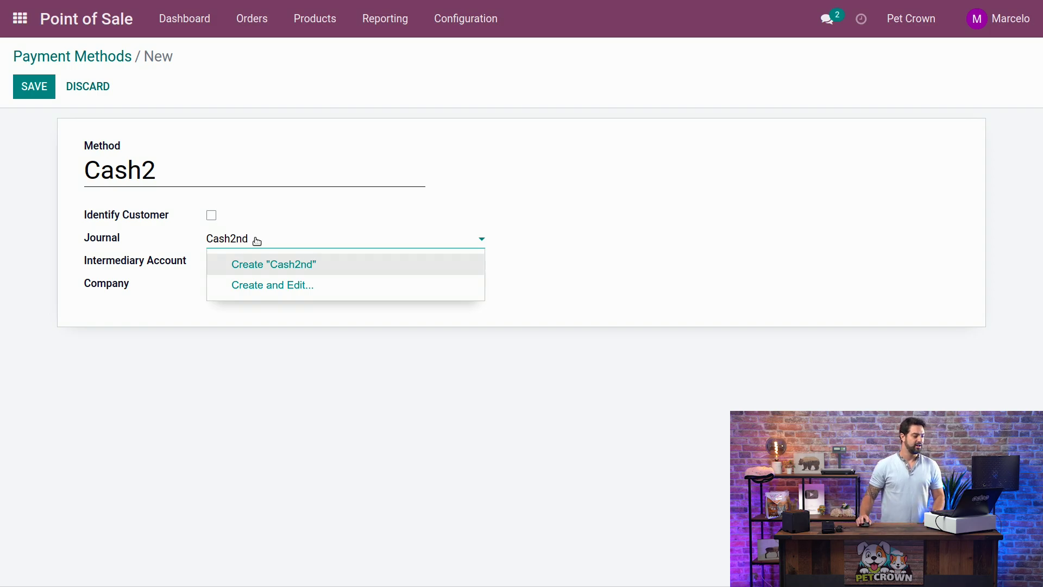
Create Cash2nd as a Cash-type journal with short code CSH2, then save Cash2
left_click(290, 286)
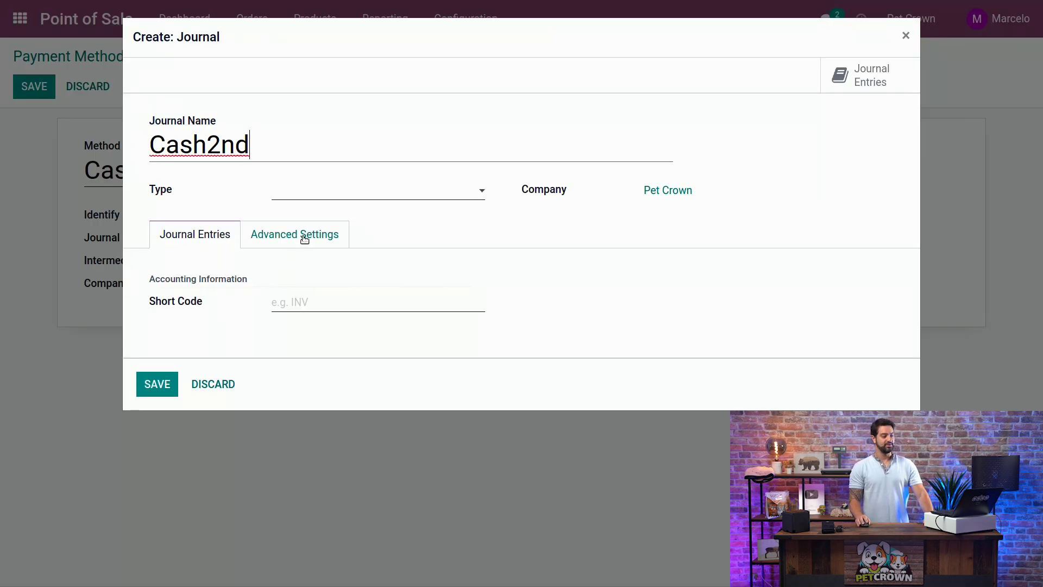
left_click(334, 189)
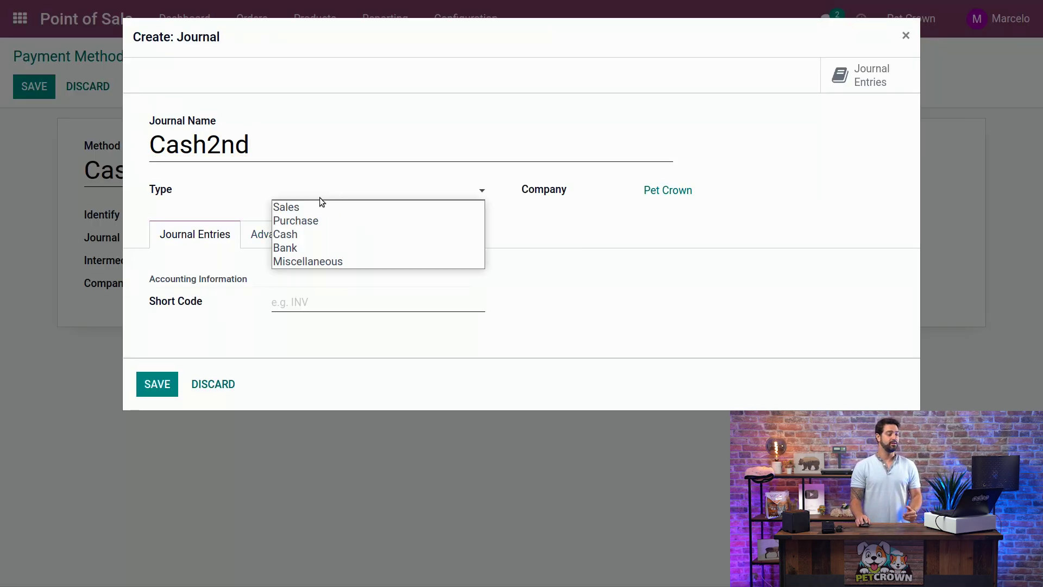
left_click(295, 235)
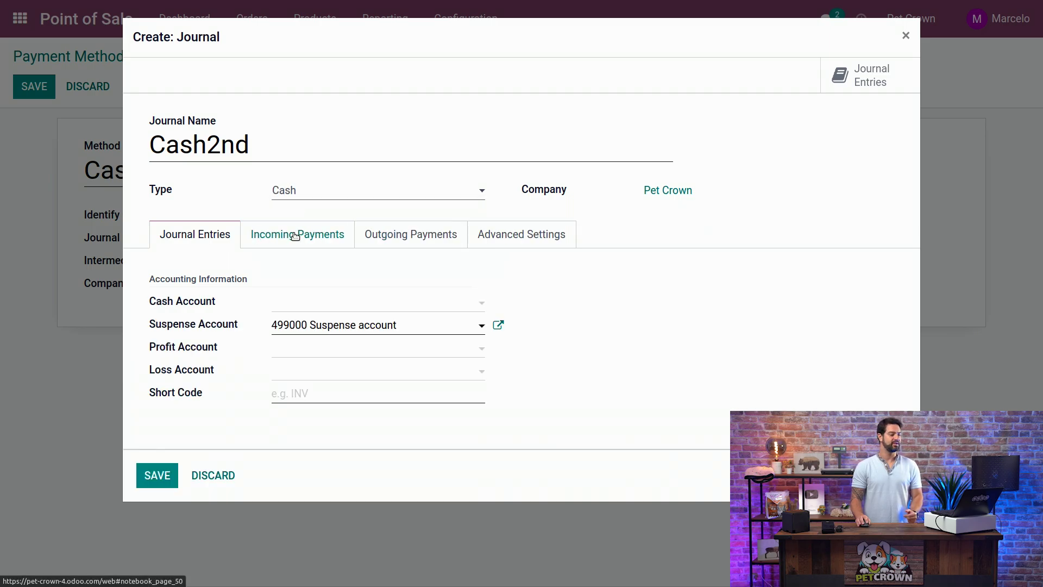
left_click(300, 392)
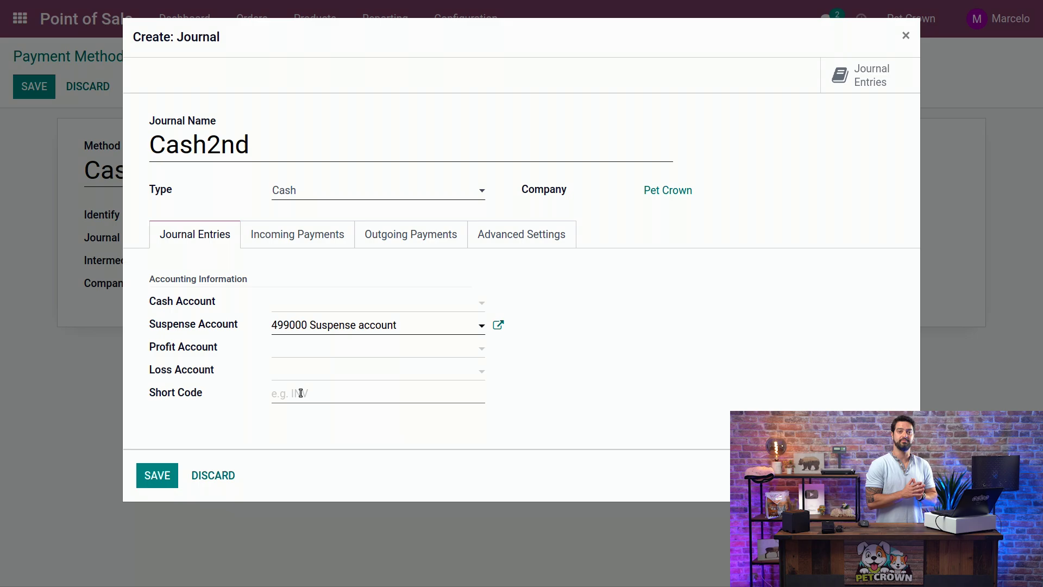
type("CSH2")
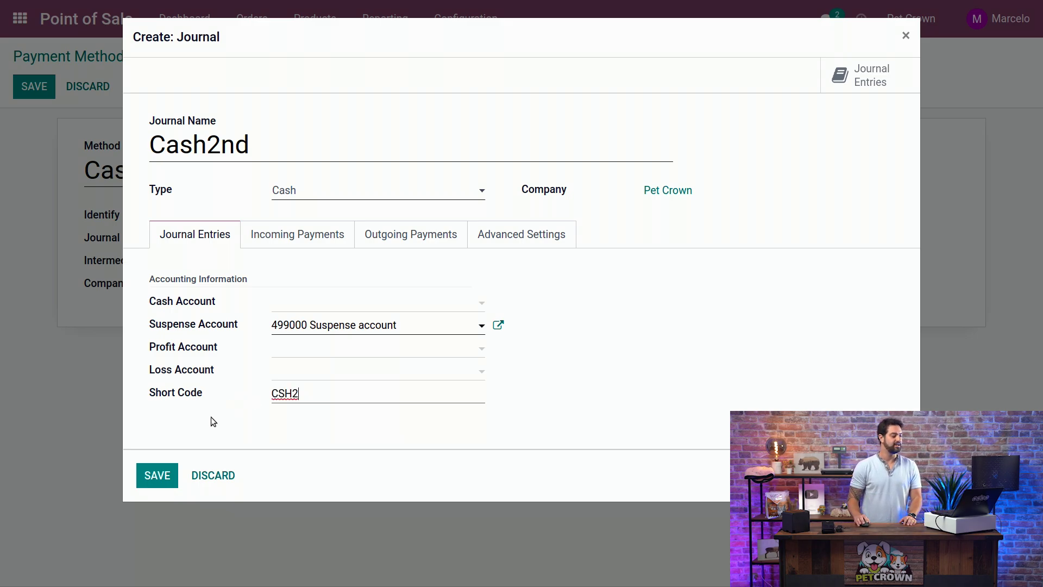
left_click(162, 475)
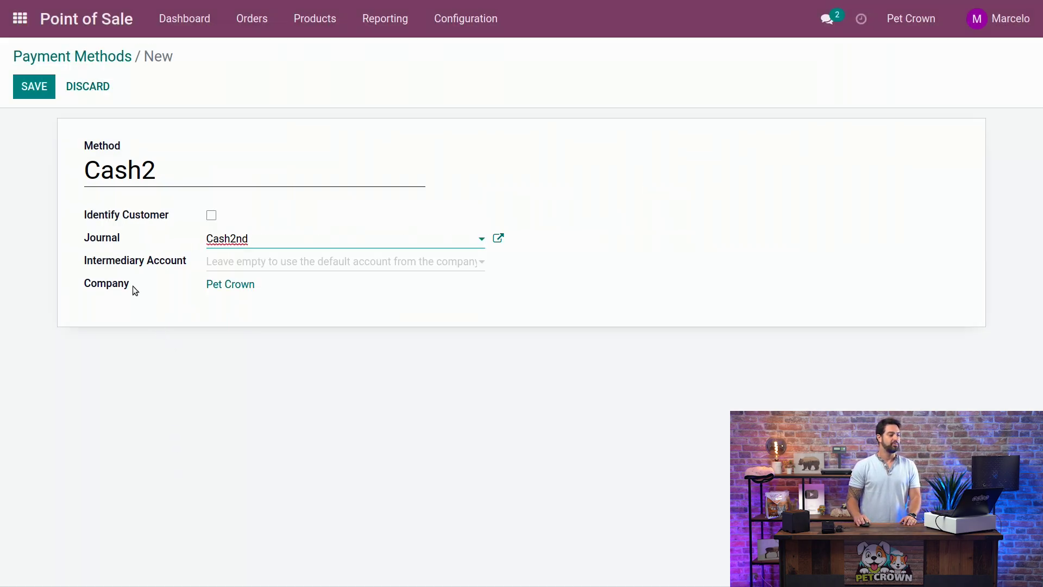
left_click(34, 87)
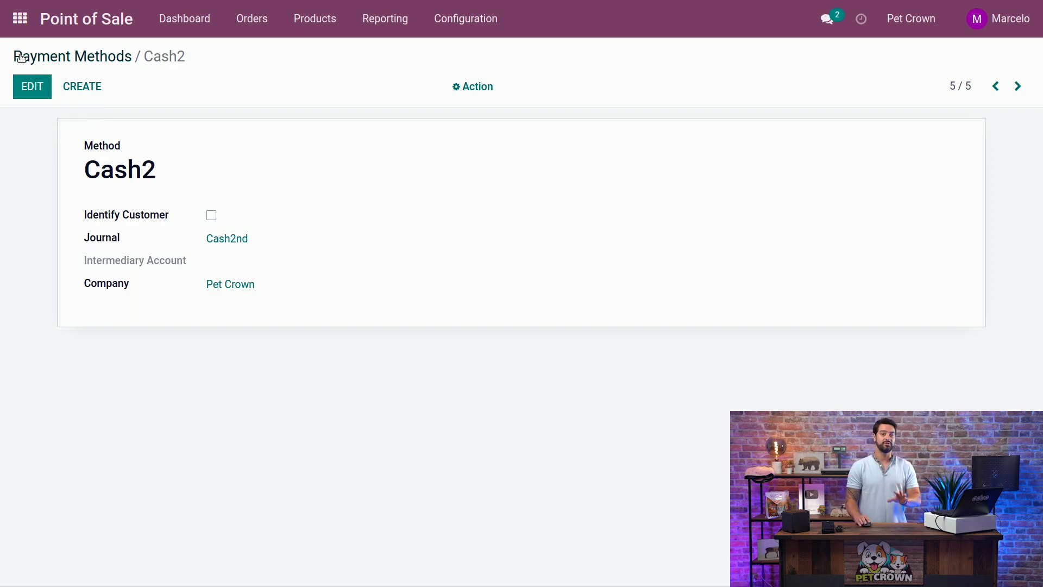
Start a payment method named Bank2 and enter Bank2nd as its new journal
left_click(86, 88)
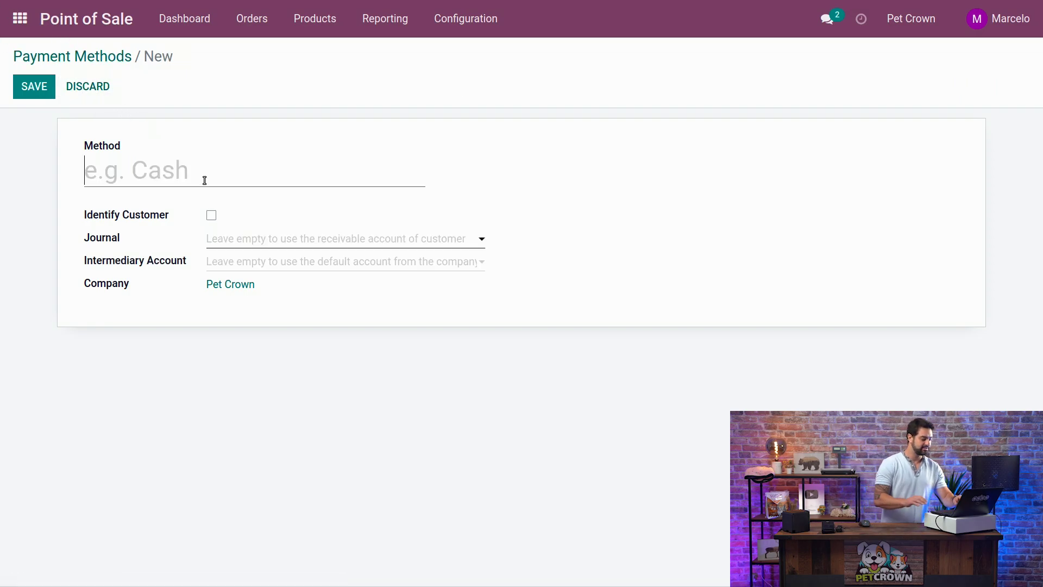
type("Bank2")
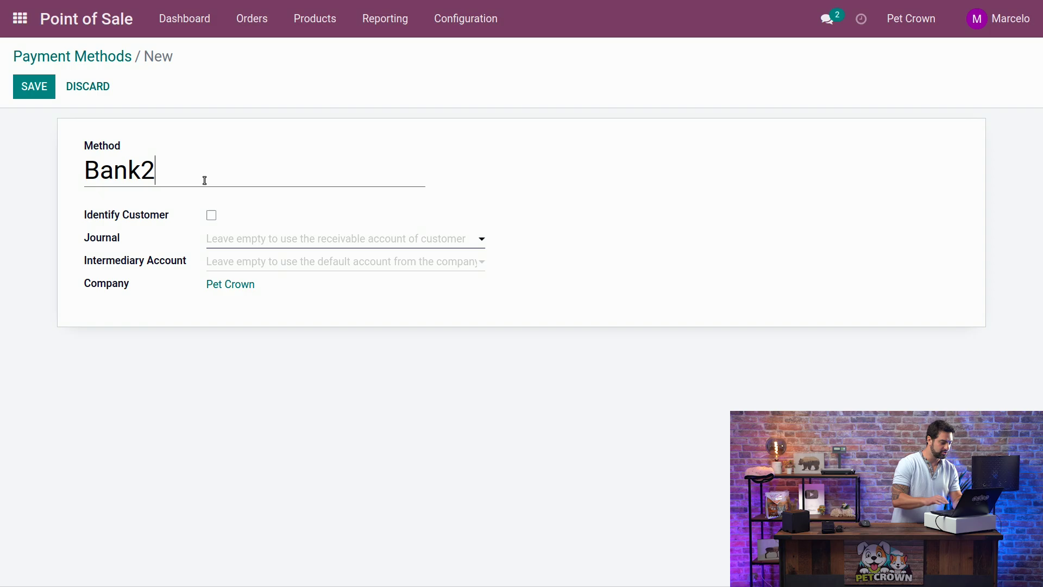
left_click(253, 239)
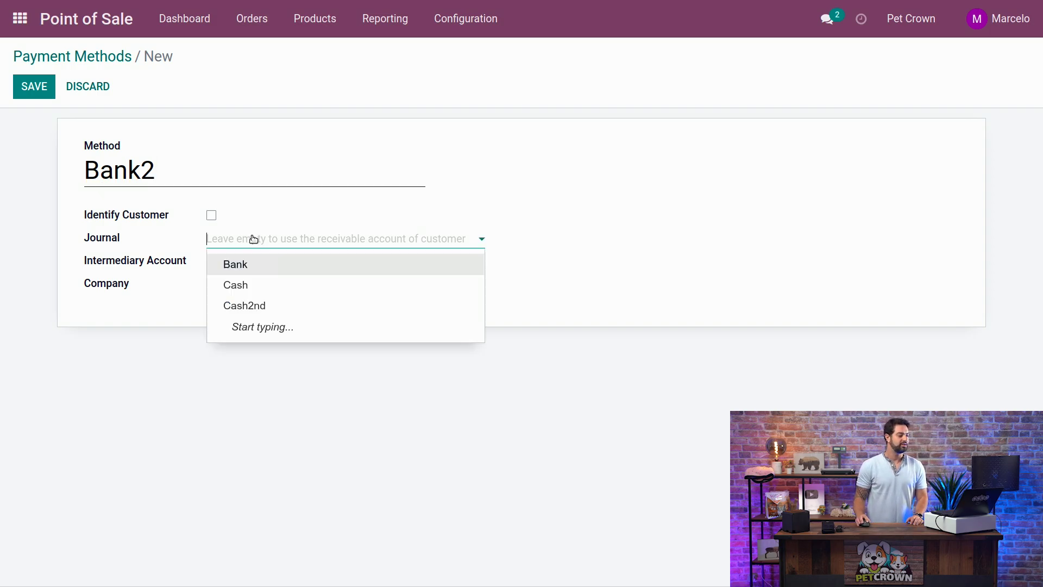
type("Bank2ns")
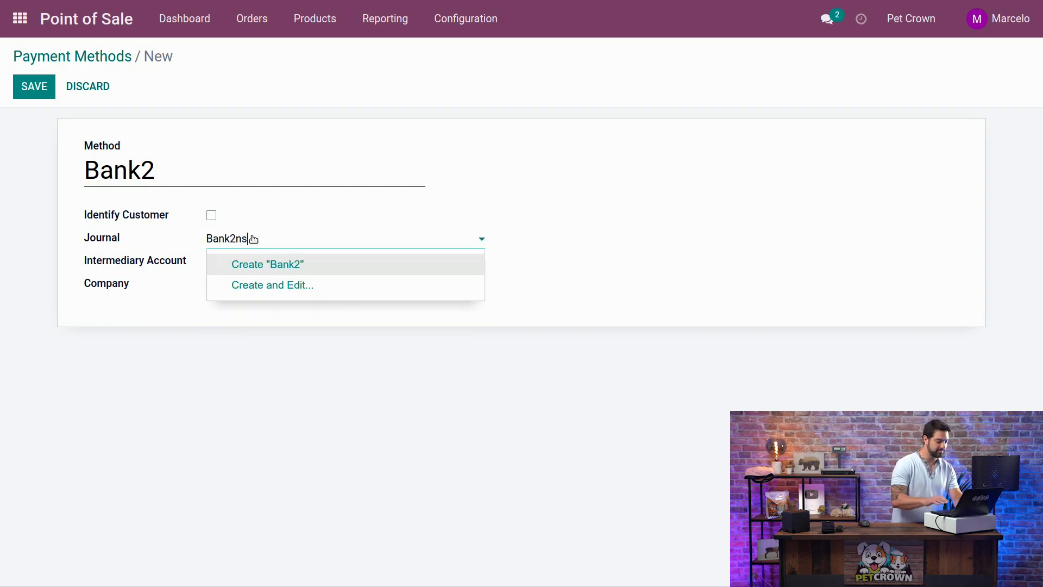
key("BackSpace")
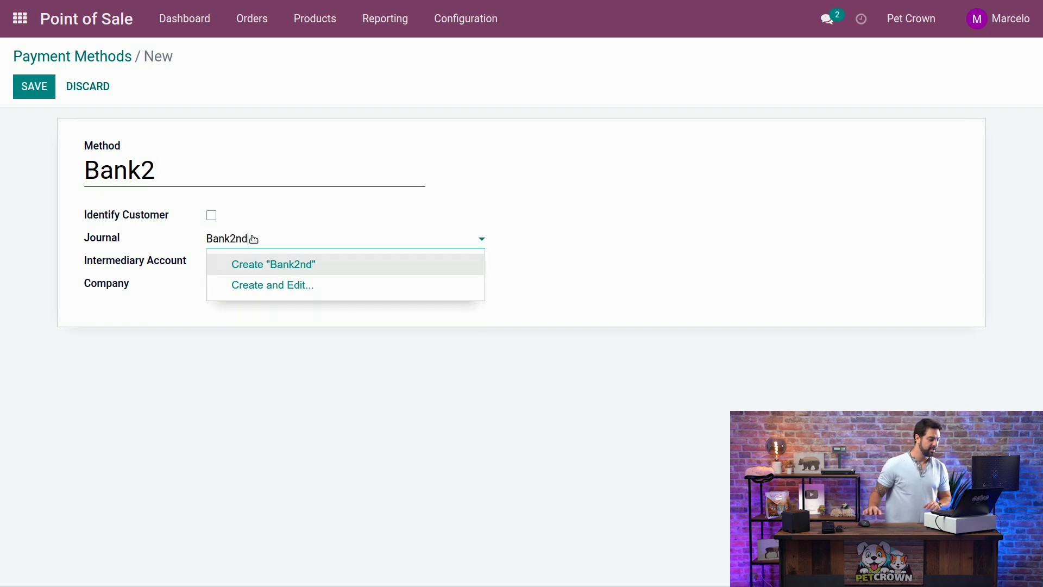
Create Bank2nd as a Bank-type journal with short code BNK2, then save Bank2
left_click(274, 298)
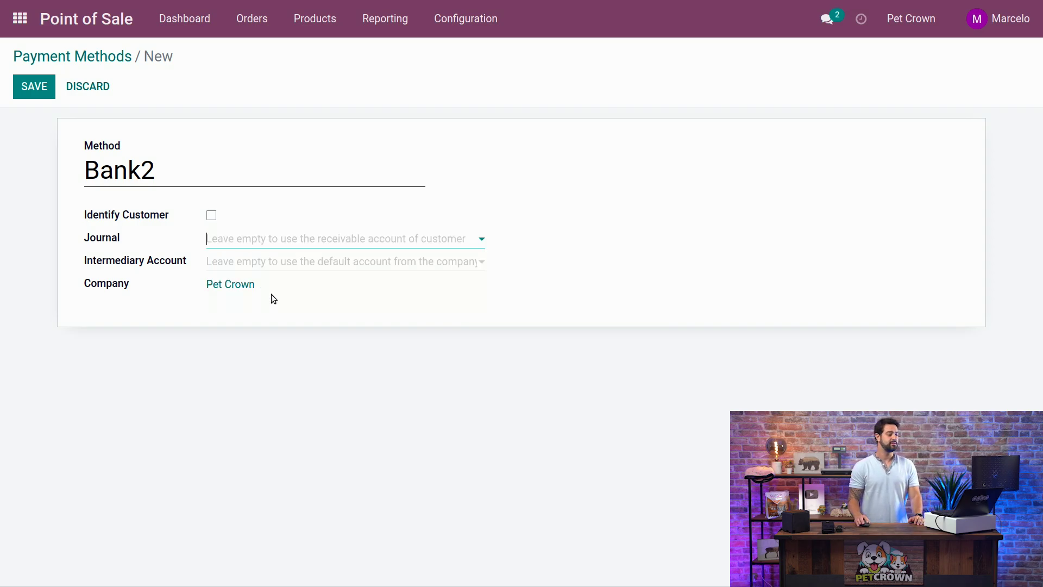
left_click(368, 196)
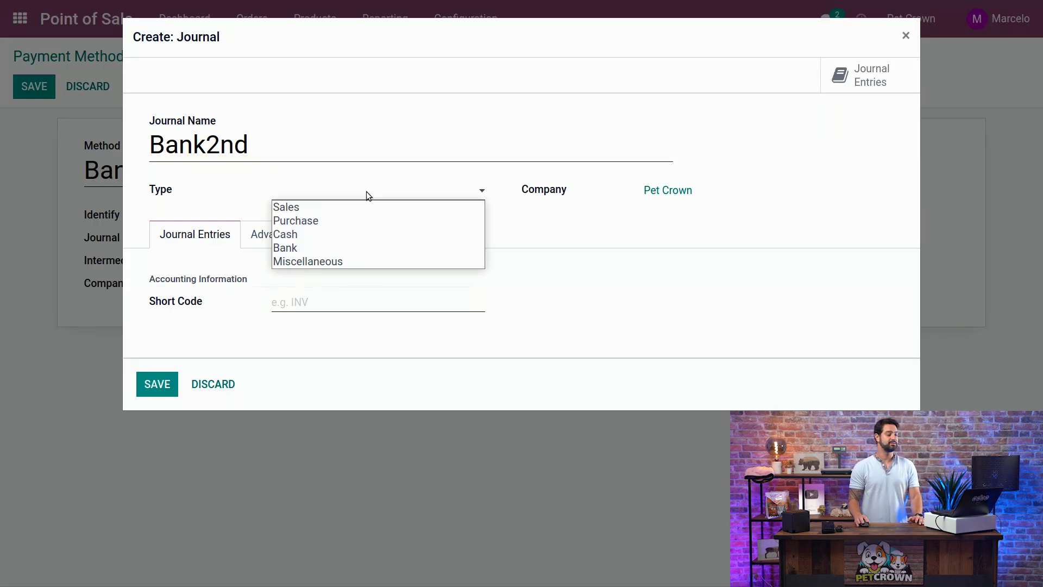
left_click(320, 248)
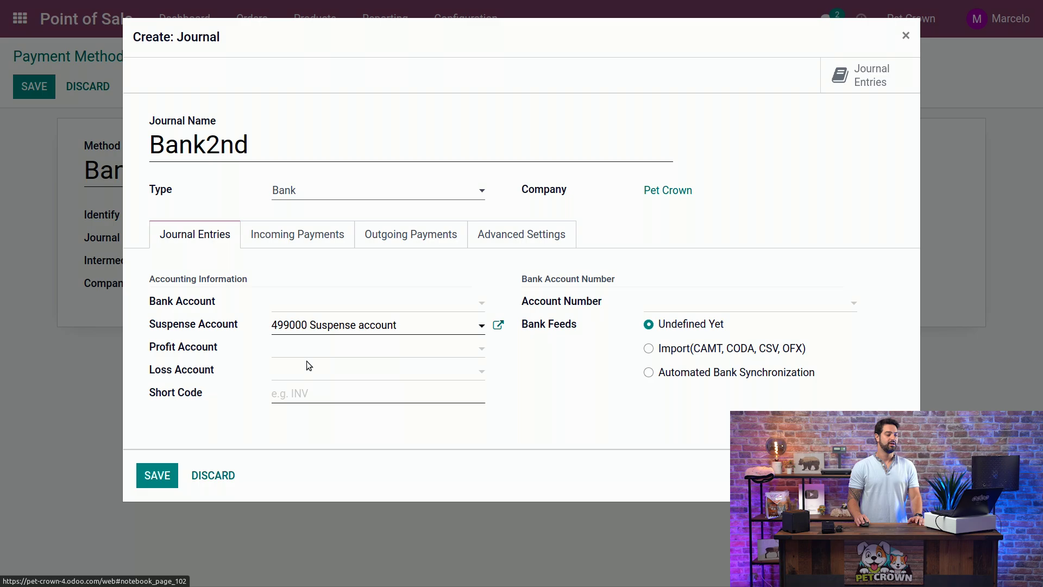
left_click(306, 390)
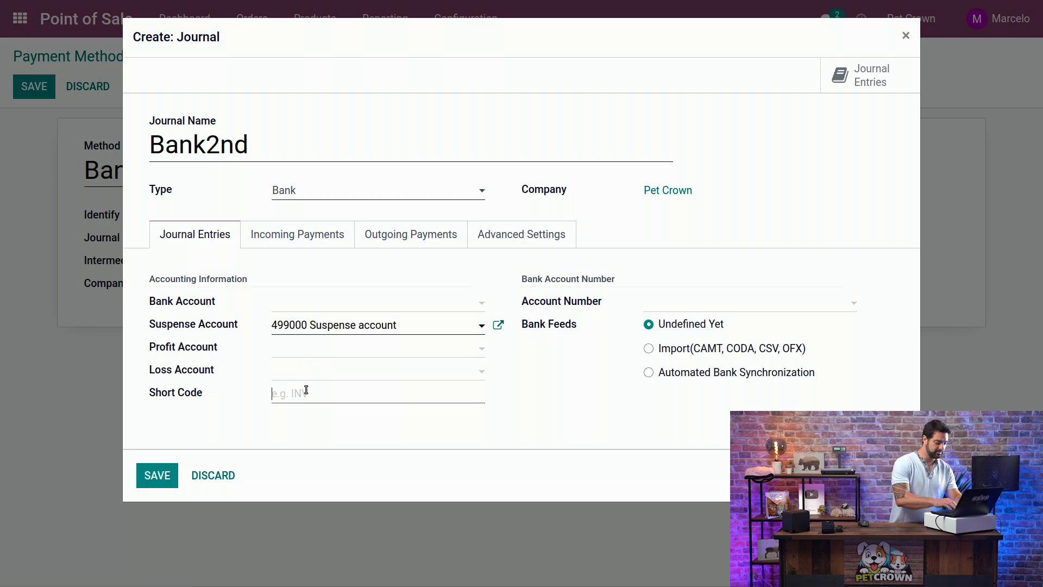
type("BNK2")
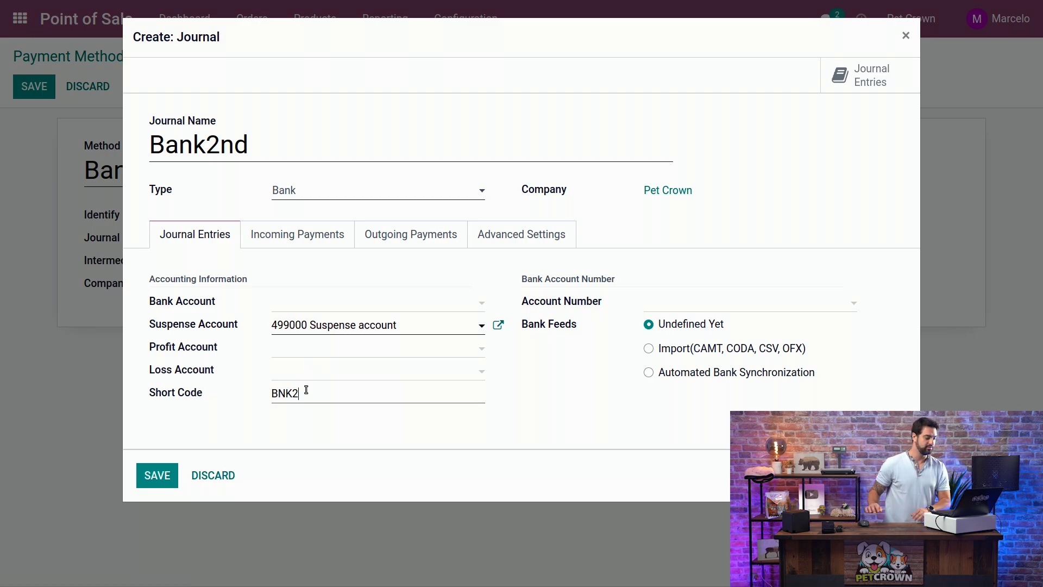
left_click(147, 476)
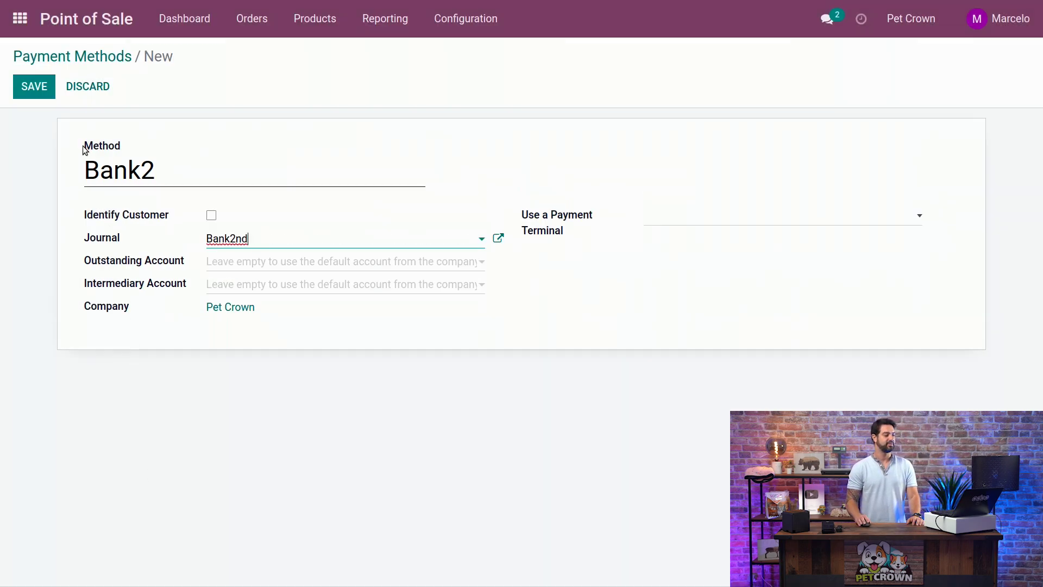
left_click(36, 88)
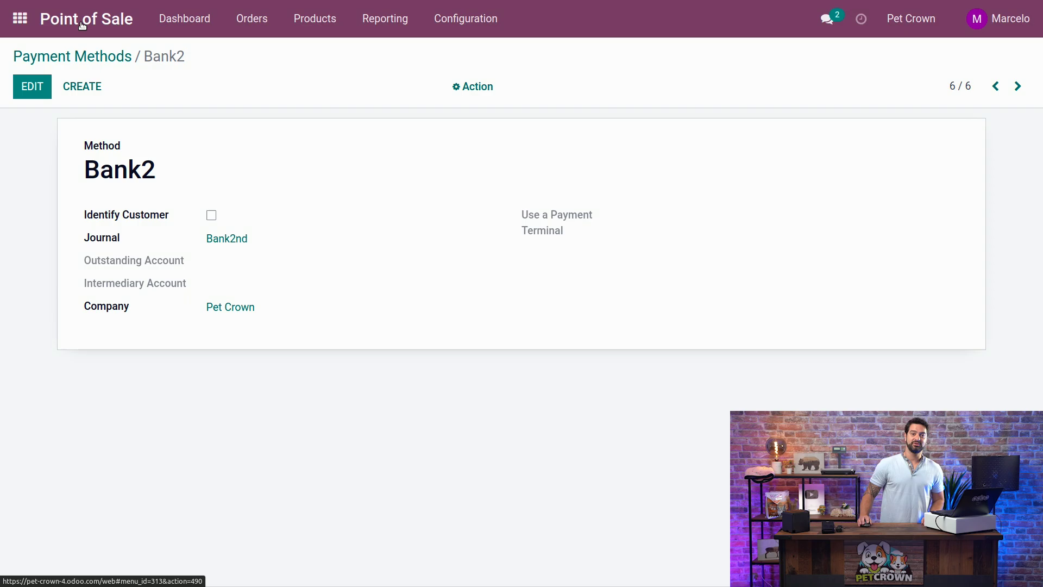
Create a new point of sale record named Petcrown2 from the list view
left_click(82, 22)
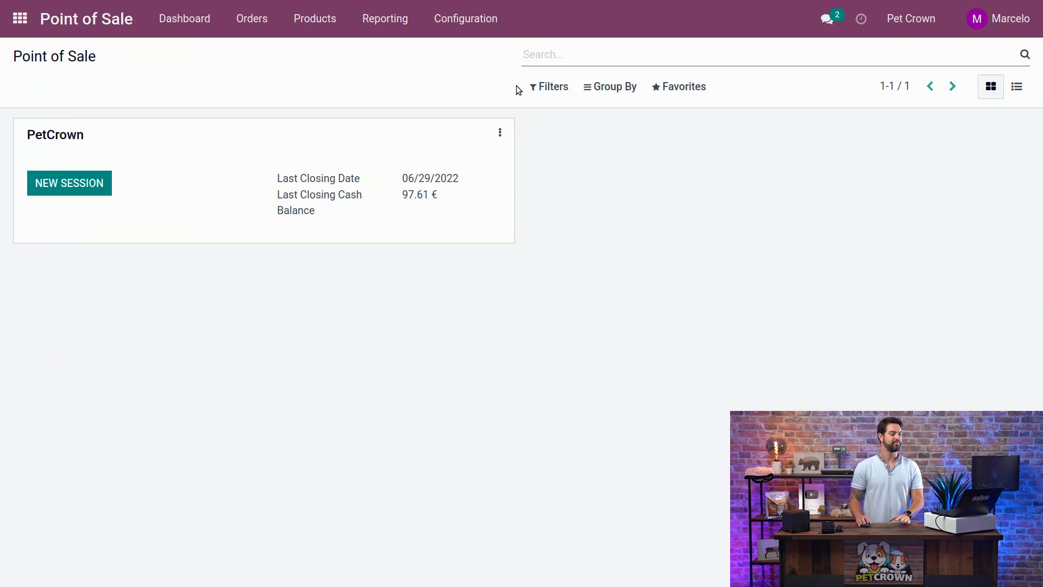
left_click(1016, 88)
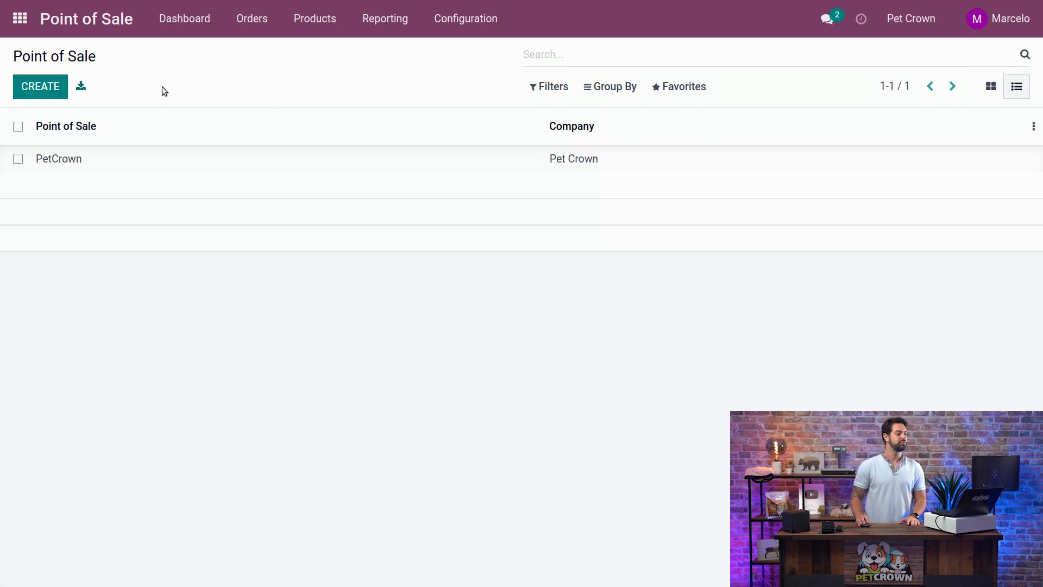
left_click(40, 87)
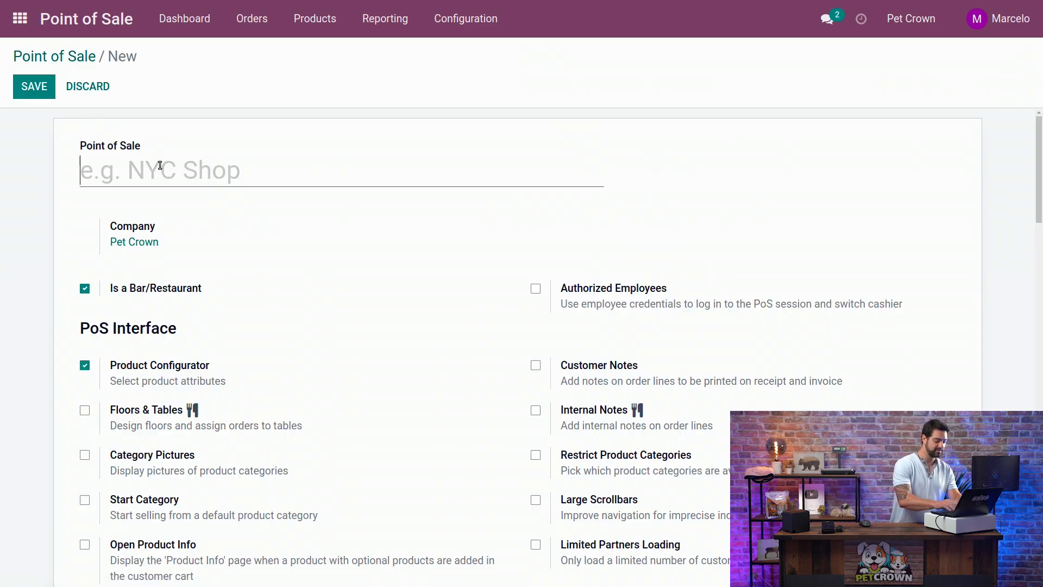
type("Petcro")
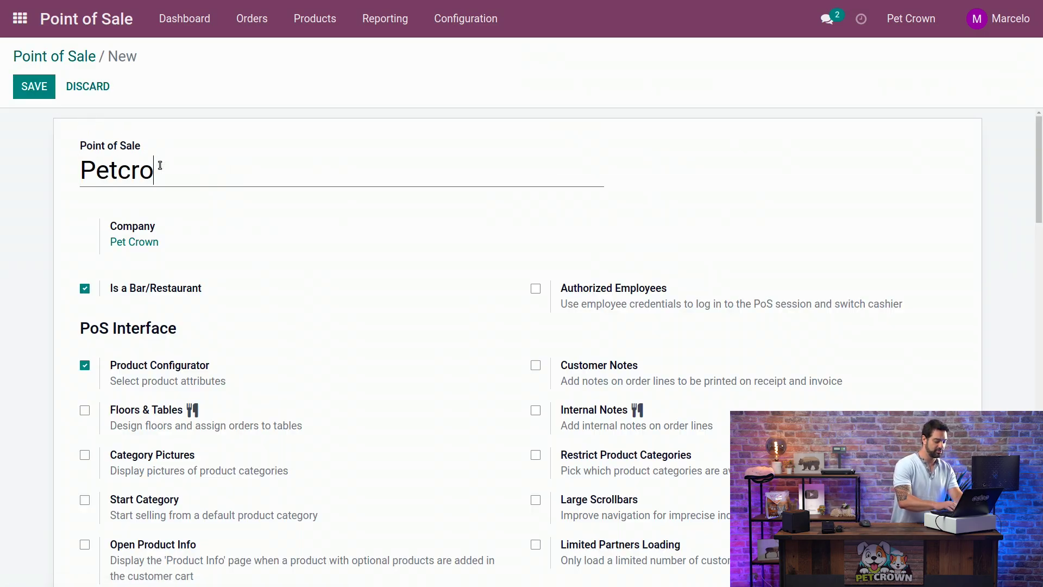
type("wn2")
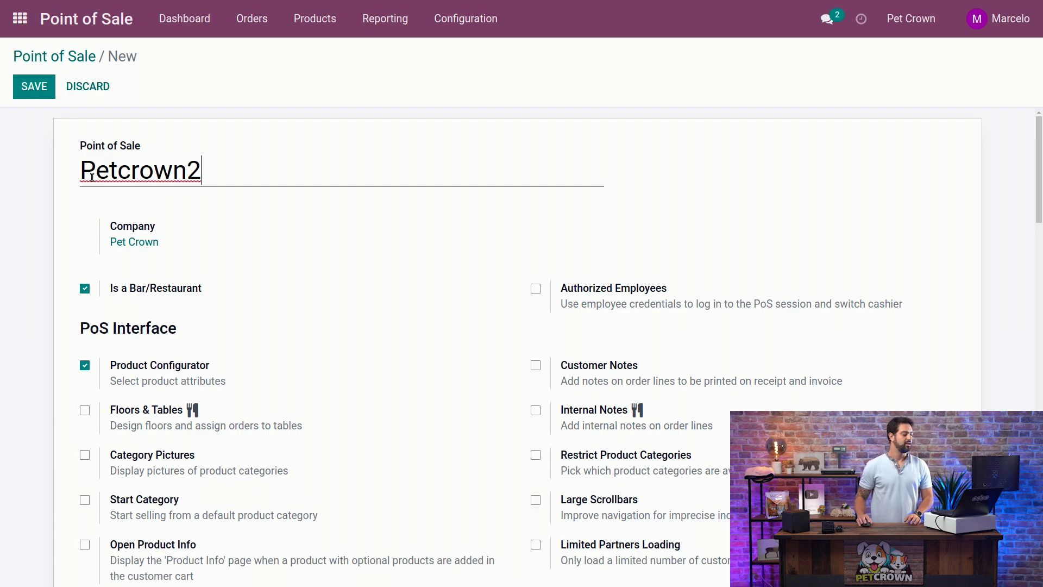
Turn off Is a Bar/Restaurant and remove the Cash, Bank and Adyen payment methods
left_click(85, 292)
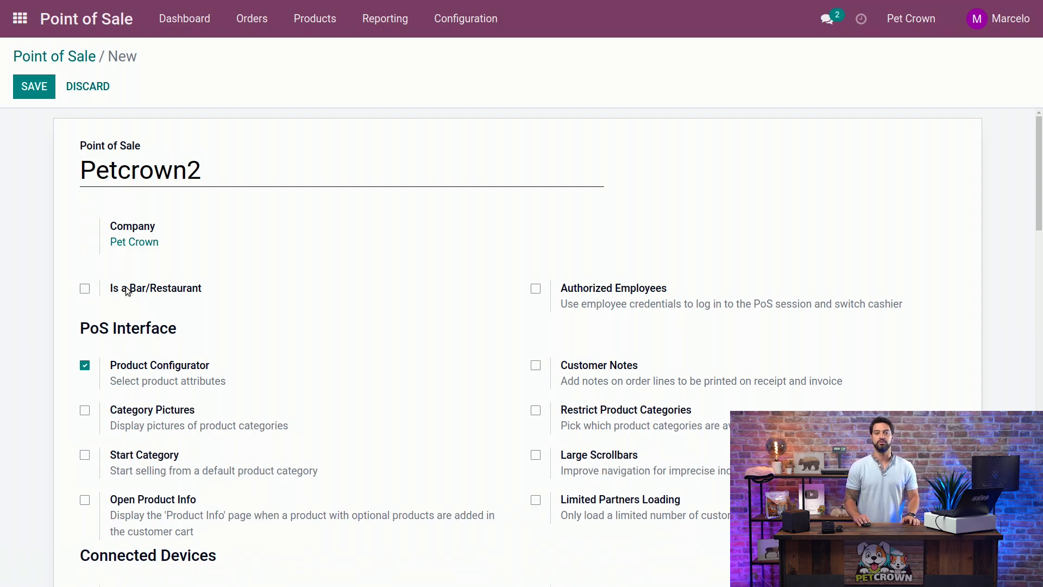
scroll(463, 296, "down", 10)
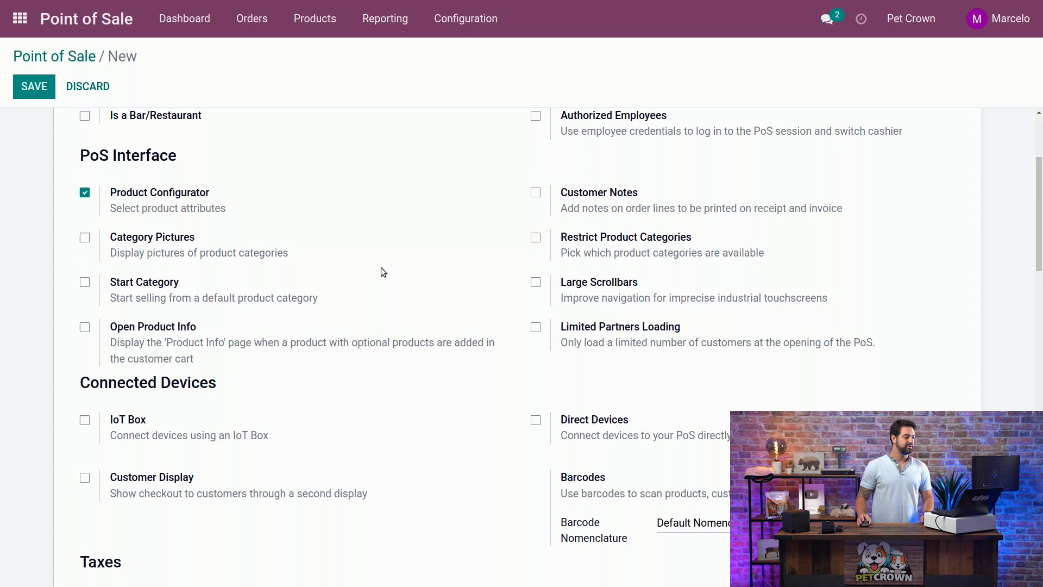
scroll(282, 316, "down", 6)
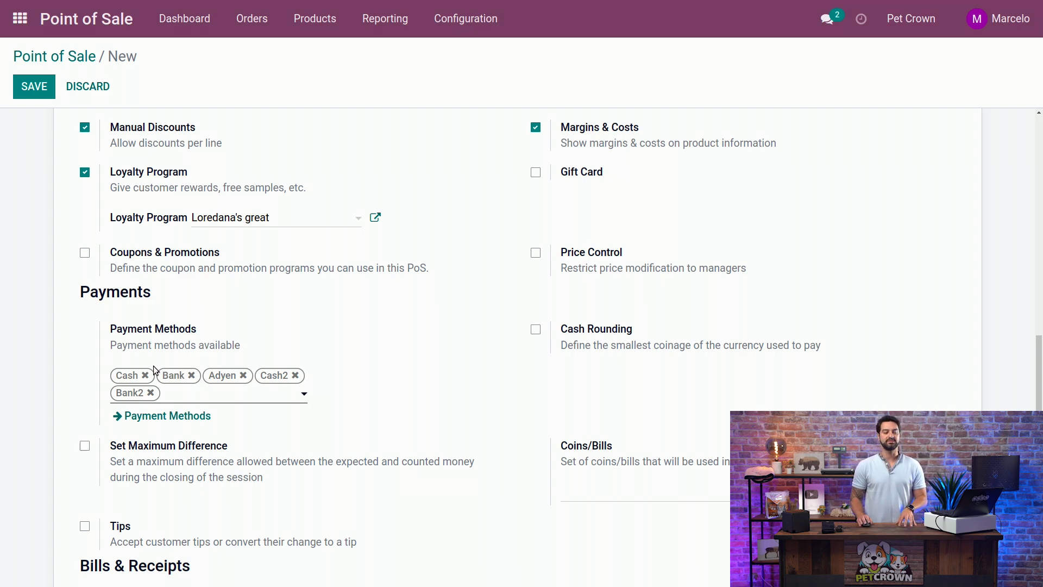
left_click(145, 375)
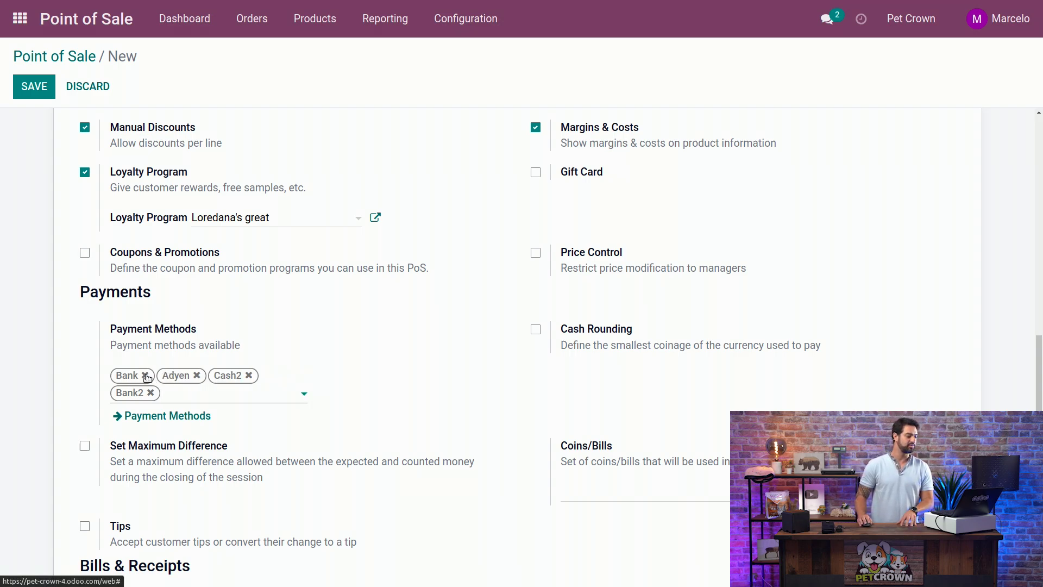
left_click(145, 375)
left_click(150, 375)
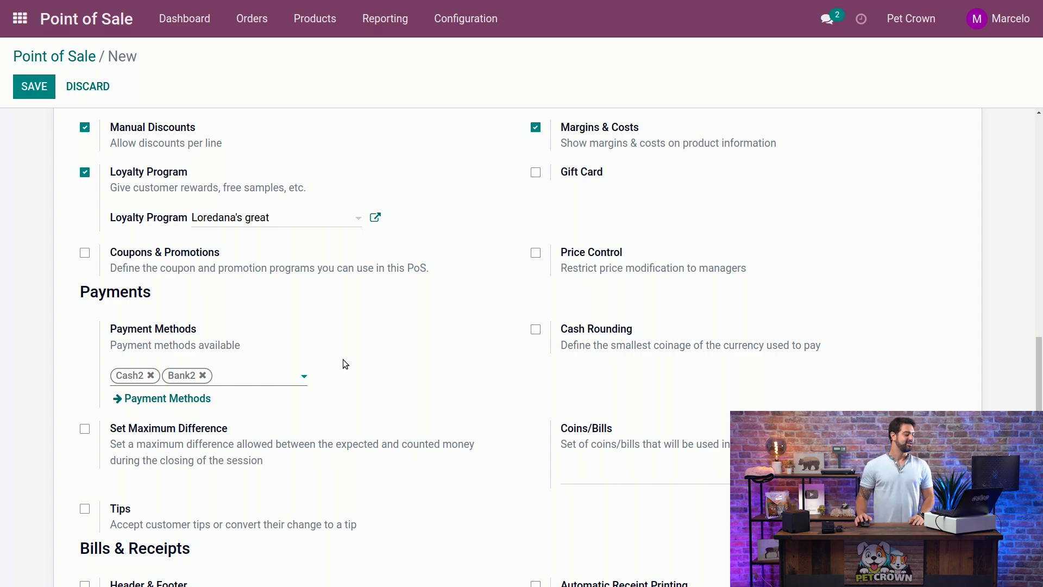
Replace the sales journal with a new 'Petcrown journal 2' coded PC2
scroll(348, 357, "down", 2)
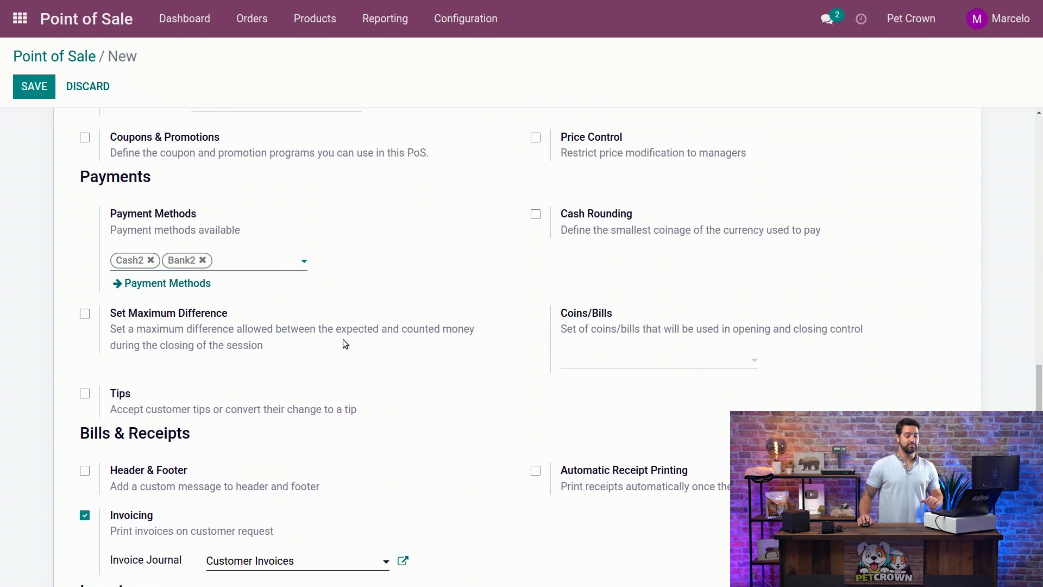
scroll(344, 341, "down", 7)
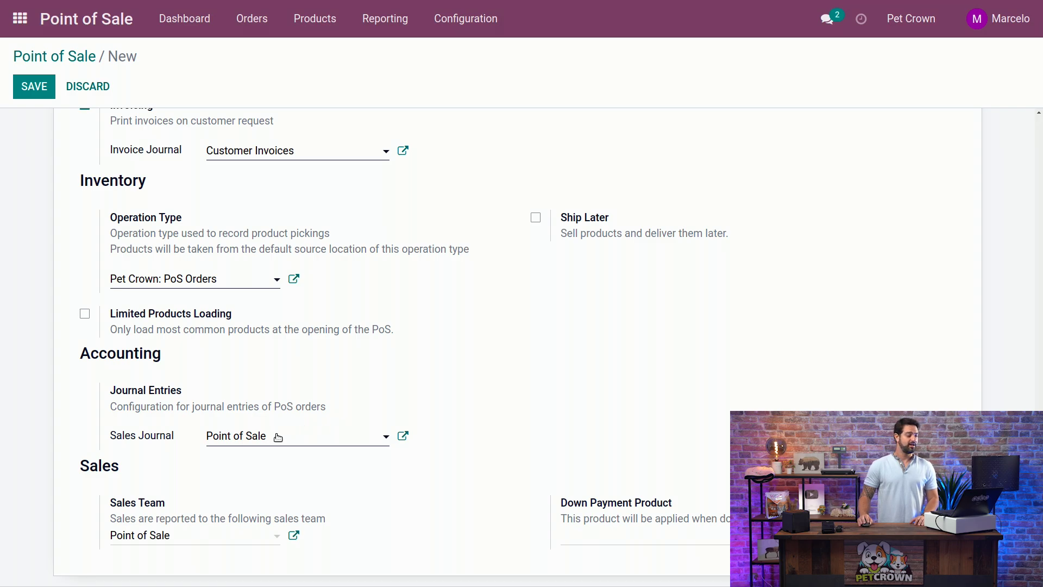
left_click_drag(275, 436, 197, 435)
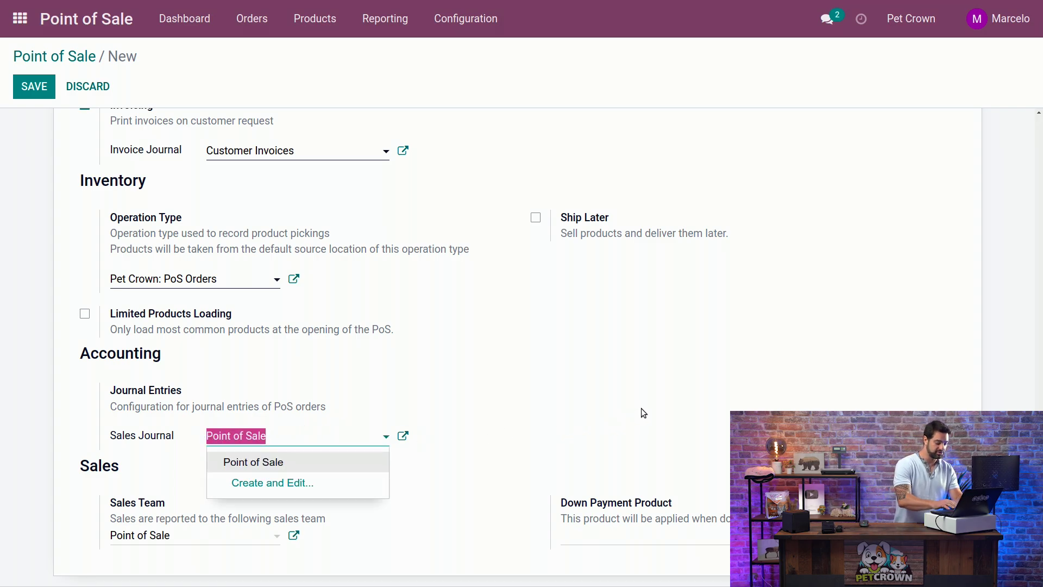
type("Petcrown ")
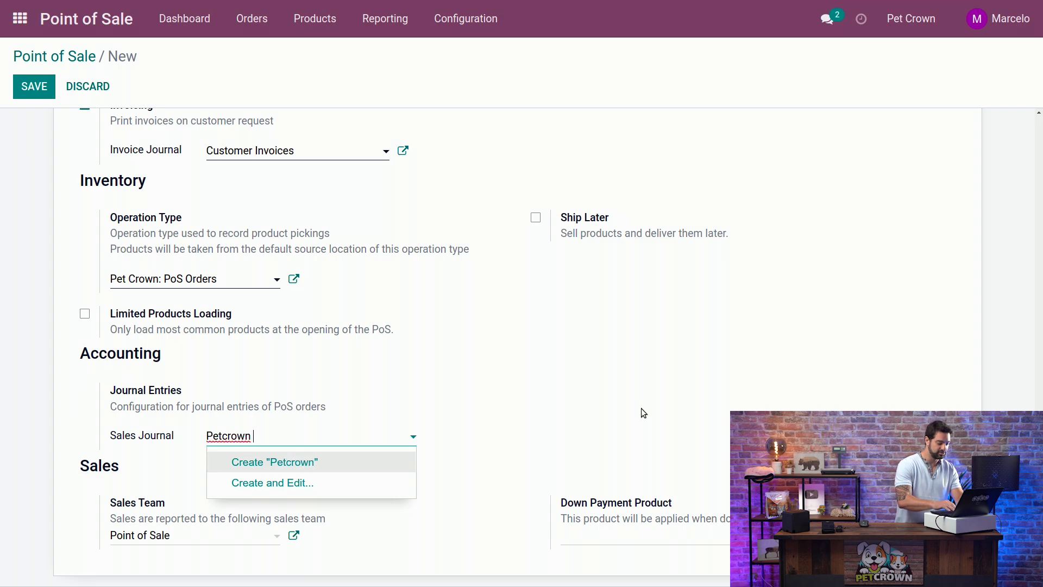
type("journal 2")
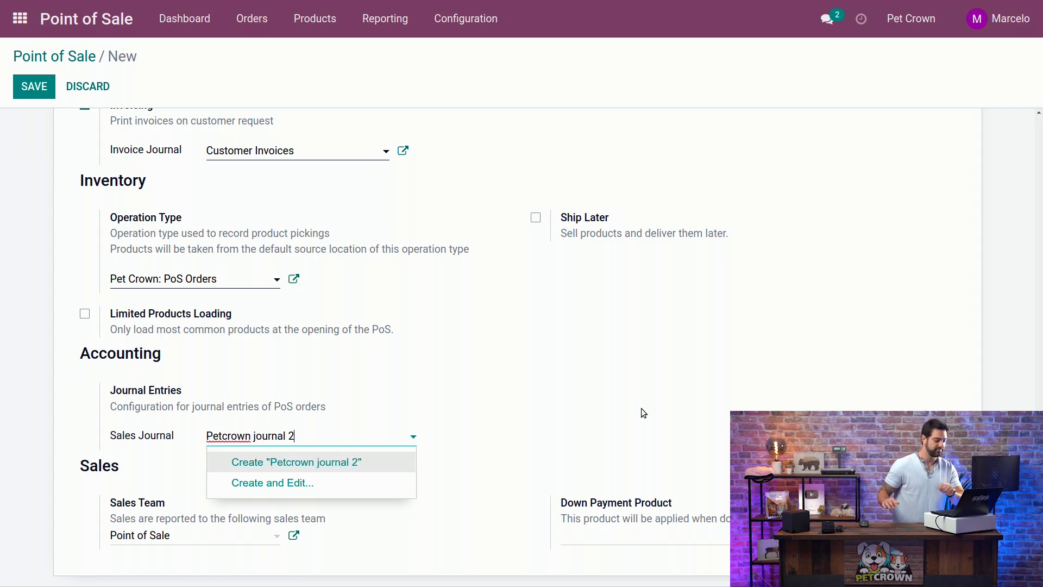
left_click(312, 481)
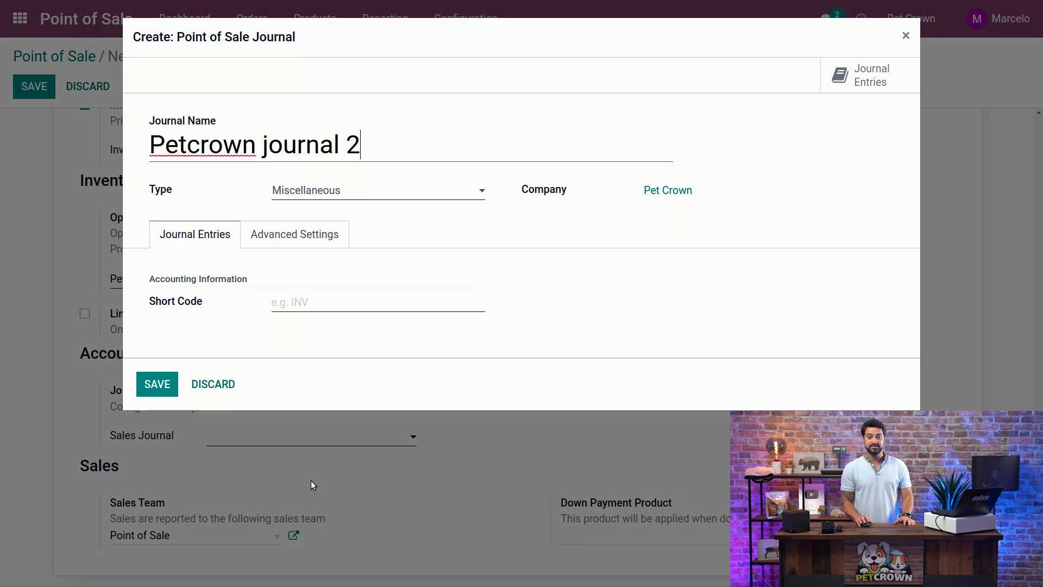
left_click(309, 302)
type("PC@")
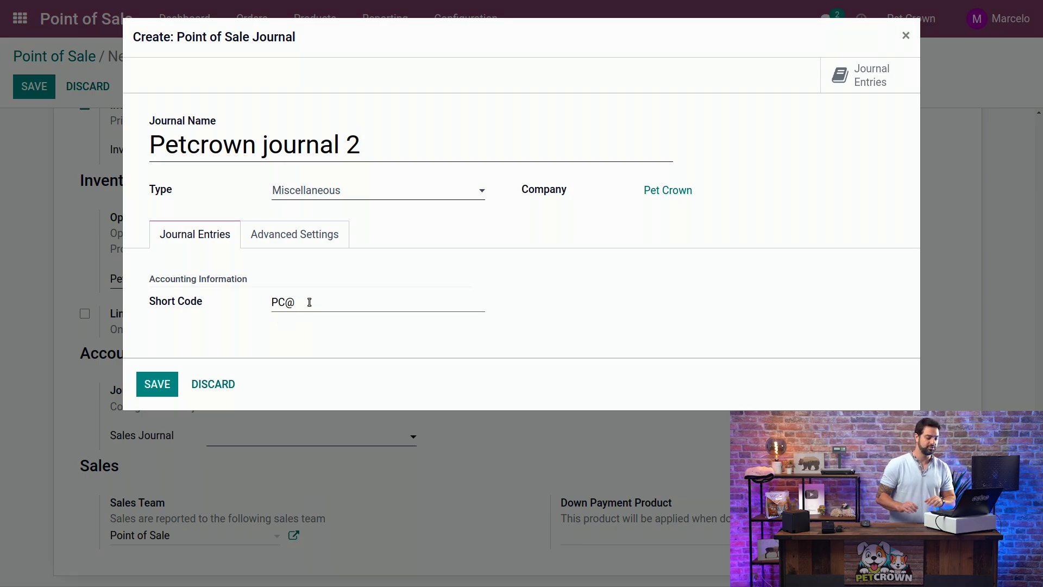
key("BackSpace")
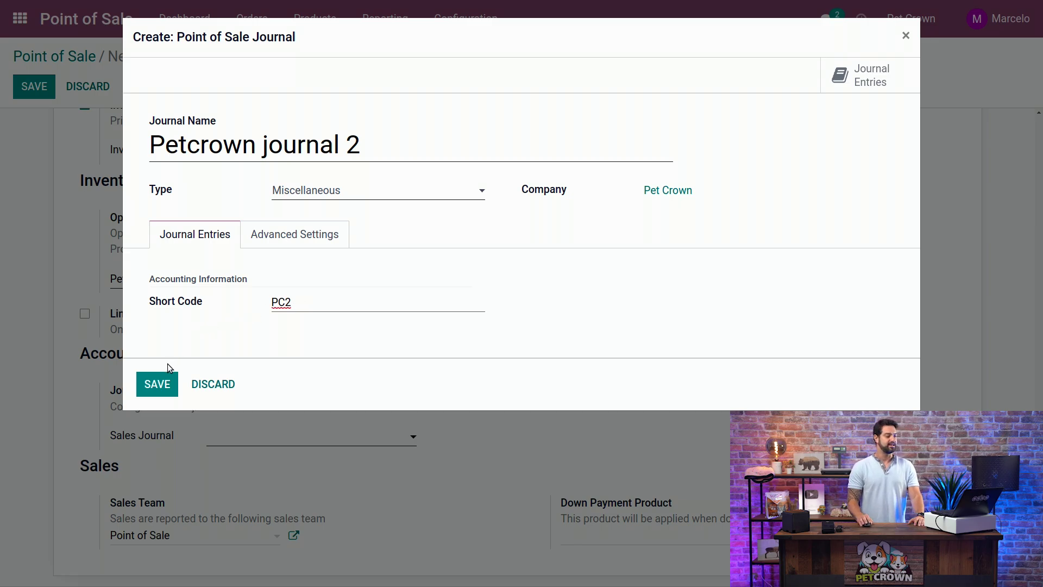
left_click(157, 381)
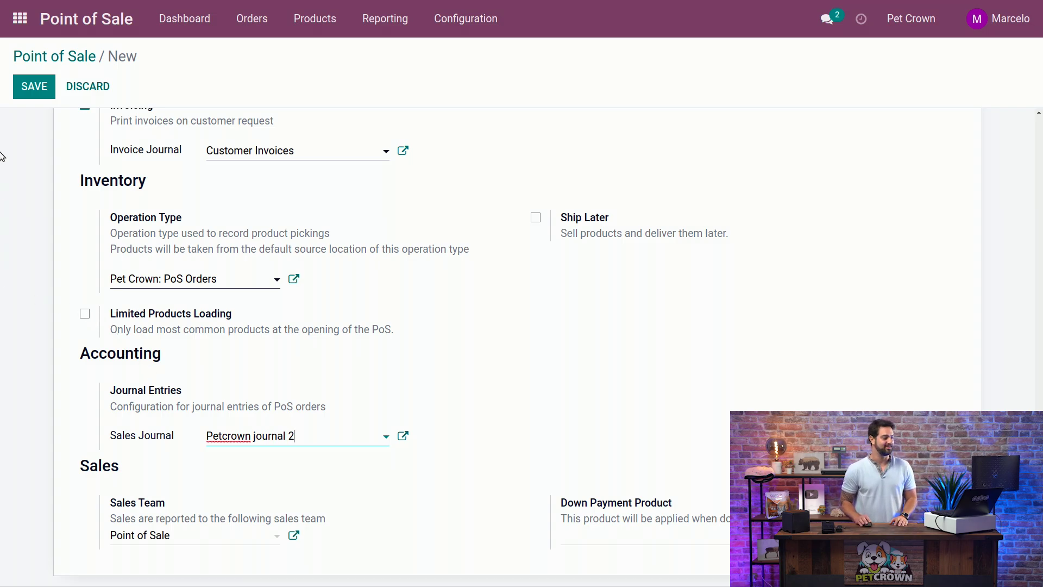
Save Petcrown2 and open a new session for it with zero opening cash
left_click(43, 82)
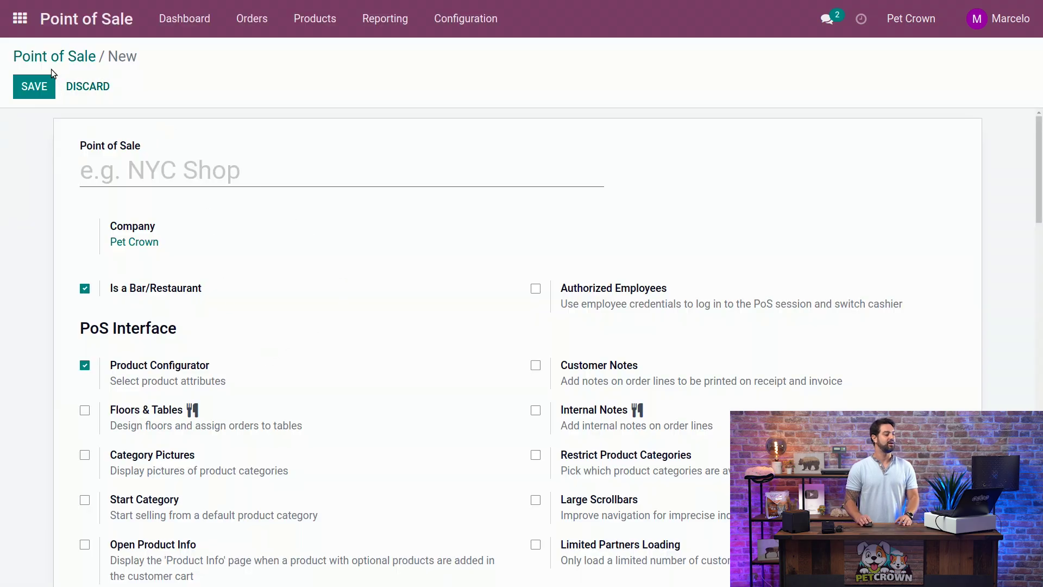
left_click(42, 58)
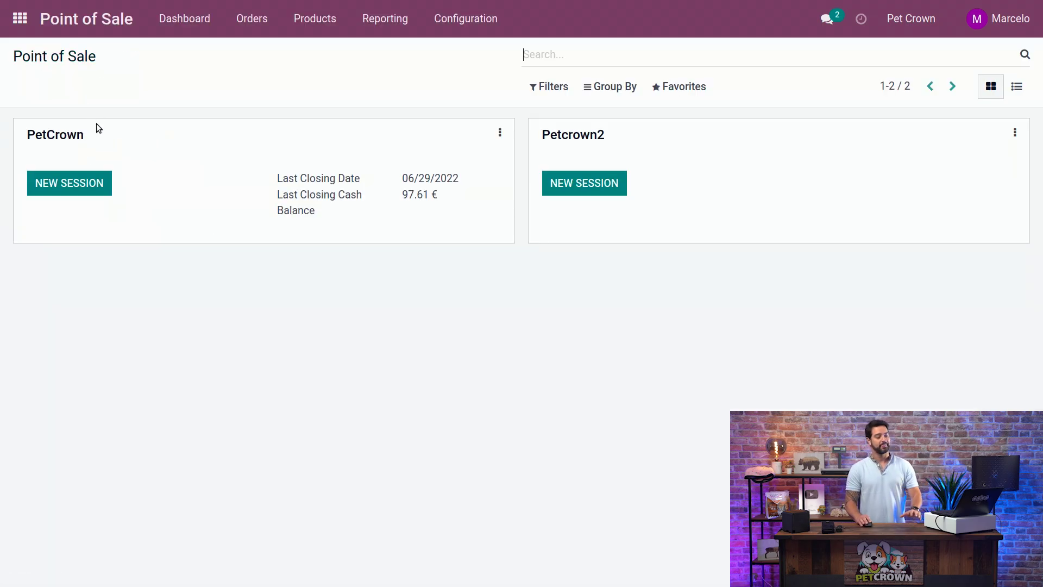
left_click(576, 186)
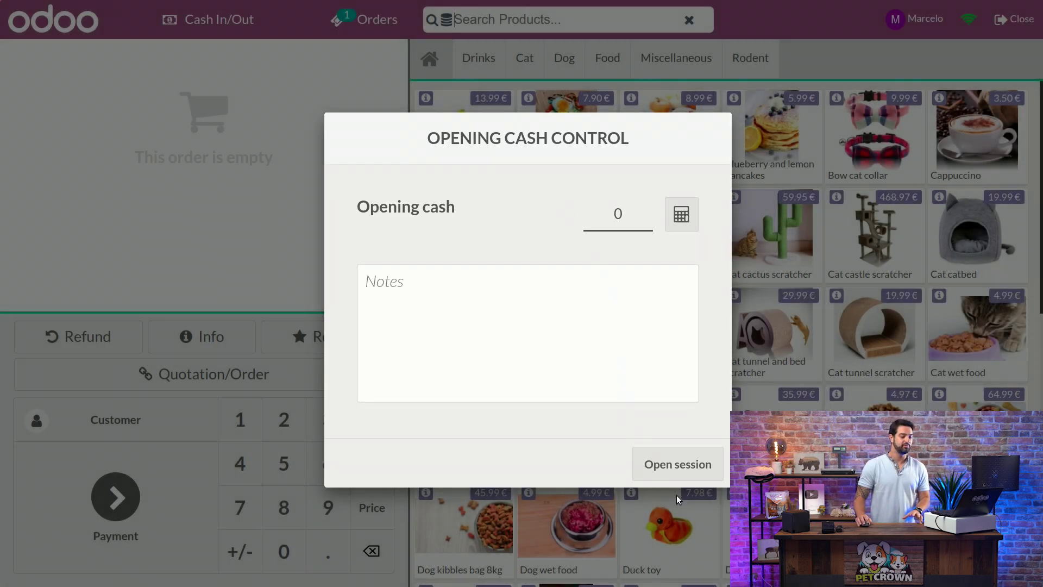
left_click(678, 466)
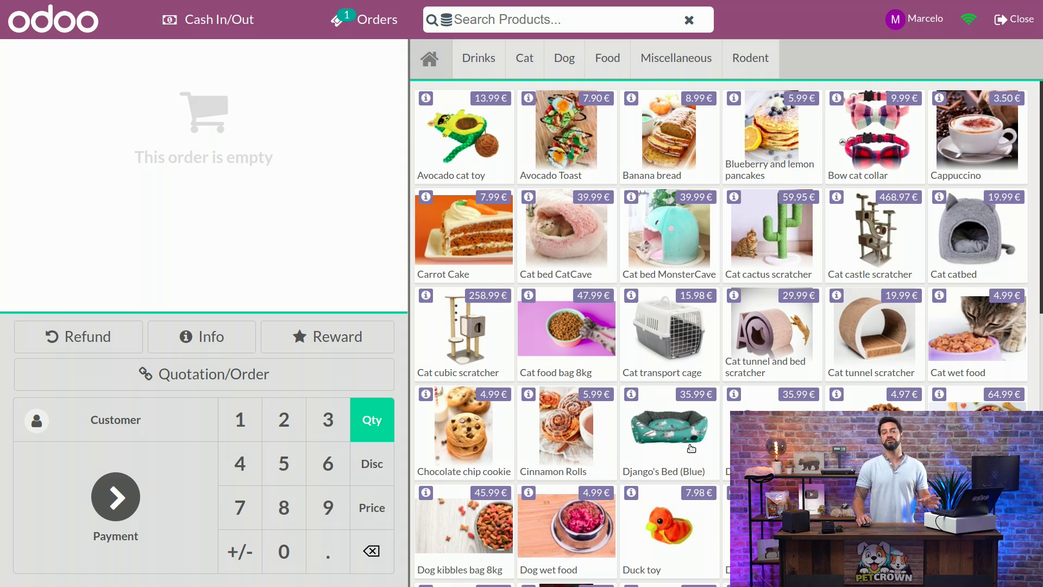
Ring up Cat bed CatCave and Cat bed MonsterCave and go to payment for 79.98 €
left_click(574, 234)
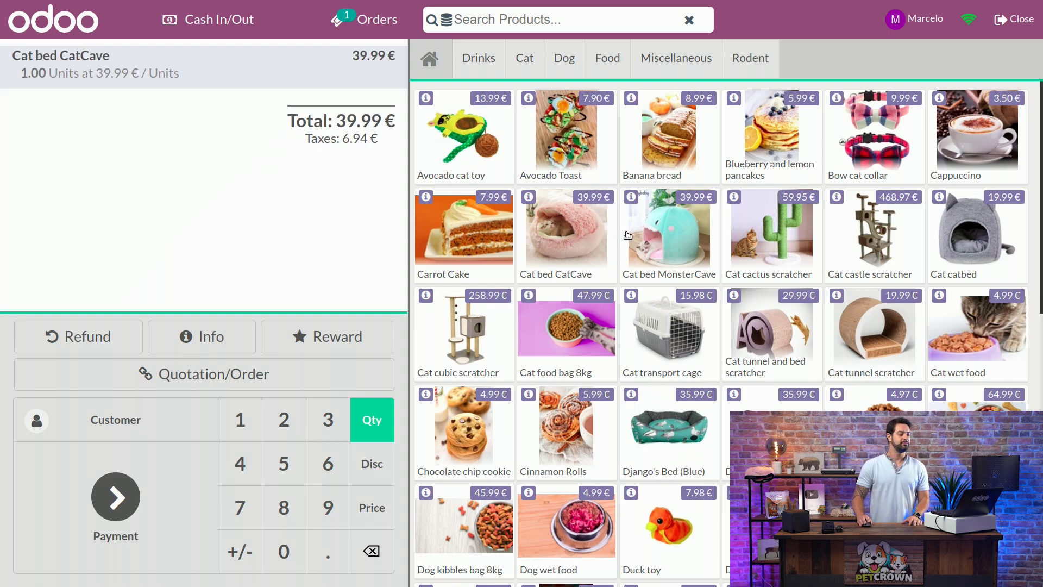
left_click(627, 234)
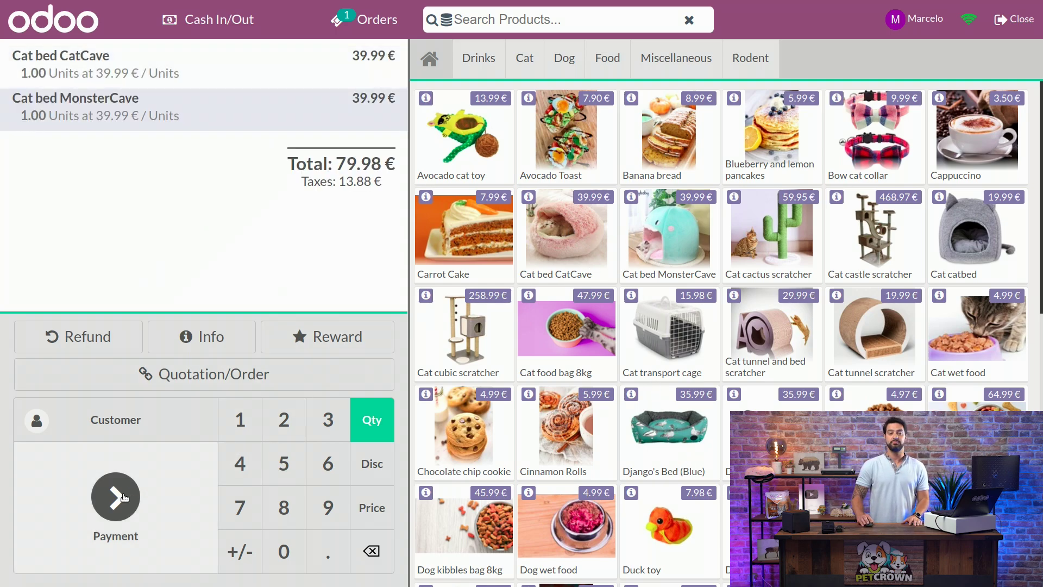
left_click(124, 497)
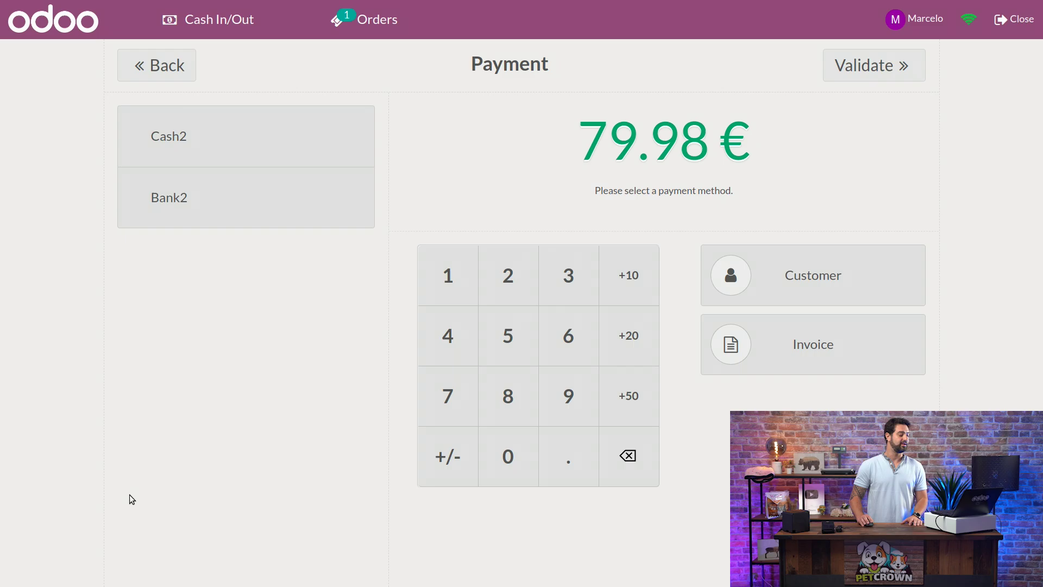
Pay the 79.98 € order in full with Cash2, validate, and start a new order
left_click(190, 153)
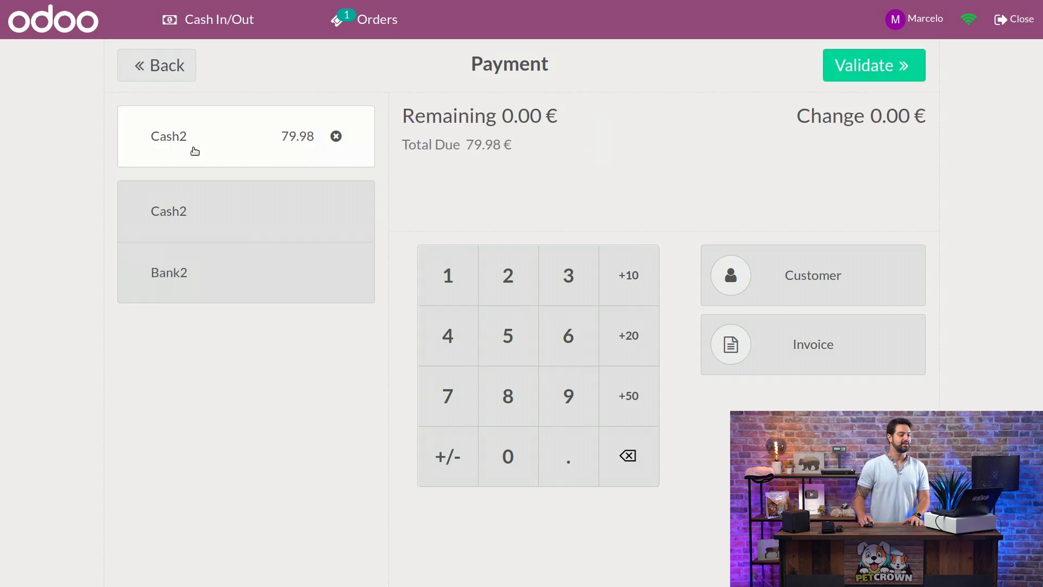
left_click(868, 75)
left_click(838, 68)
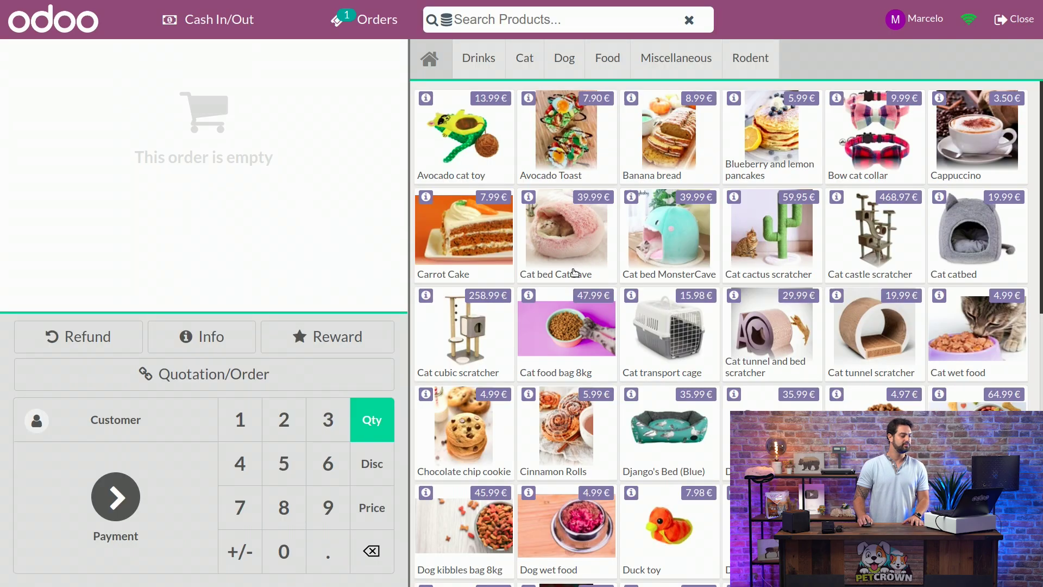
Sell Cat bed MonsterCave and Cat cactus scratcher for 99.94 €, paid with Bank2
left_click(691, 245)
left_click(757, 237)
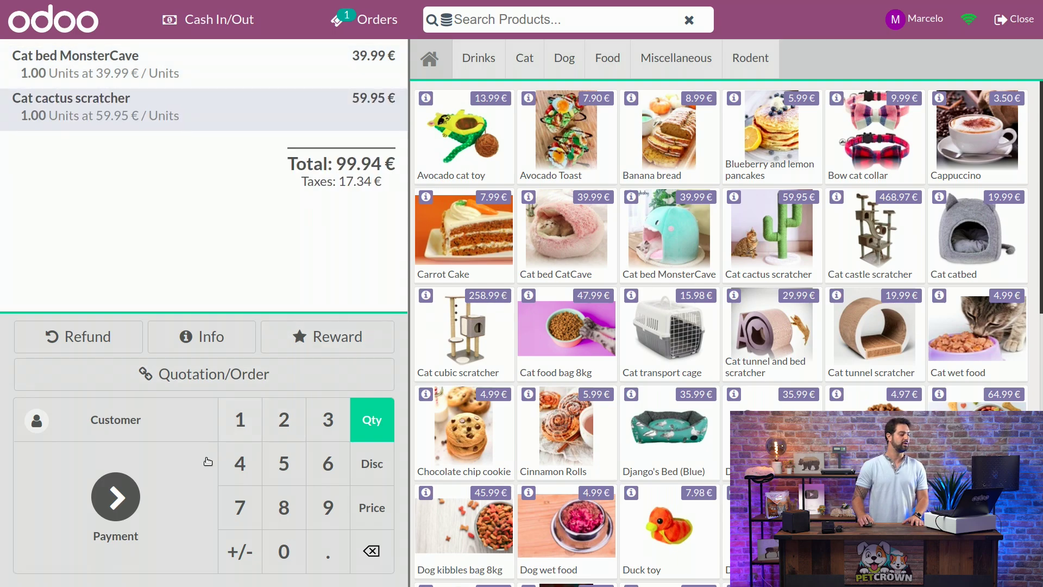
left_click(208, 462)
left_click(215, 199)
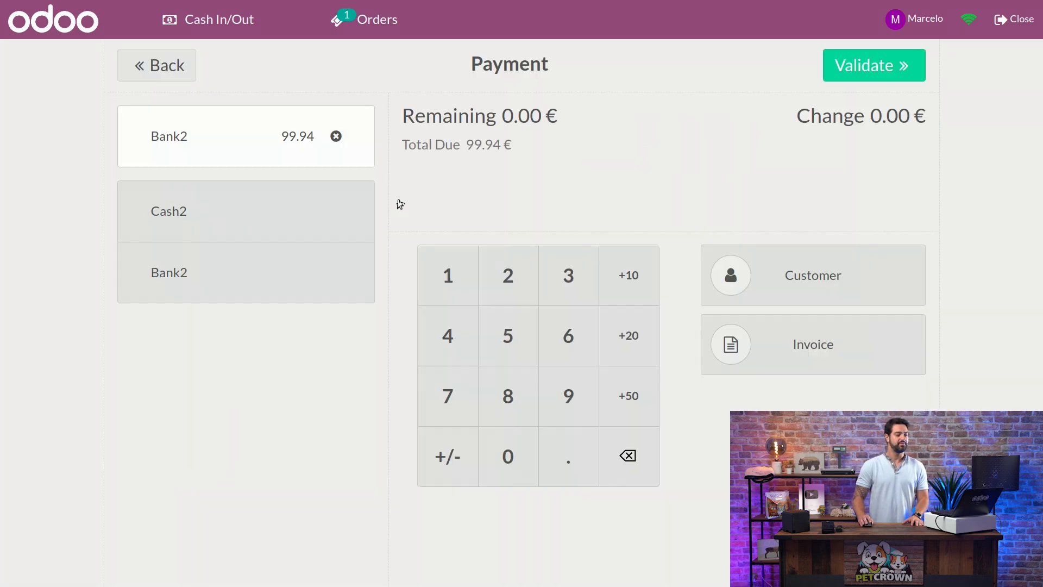
left_click(851, 81)
left_click(885, 64)
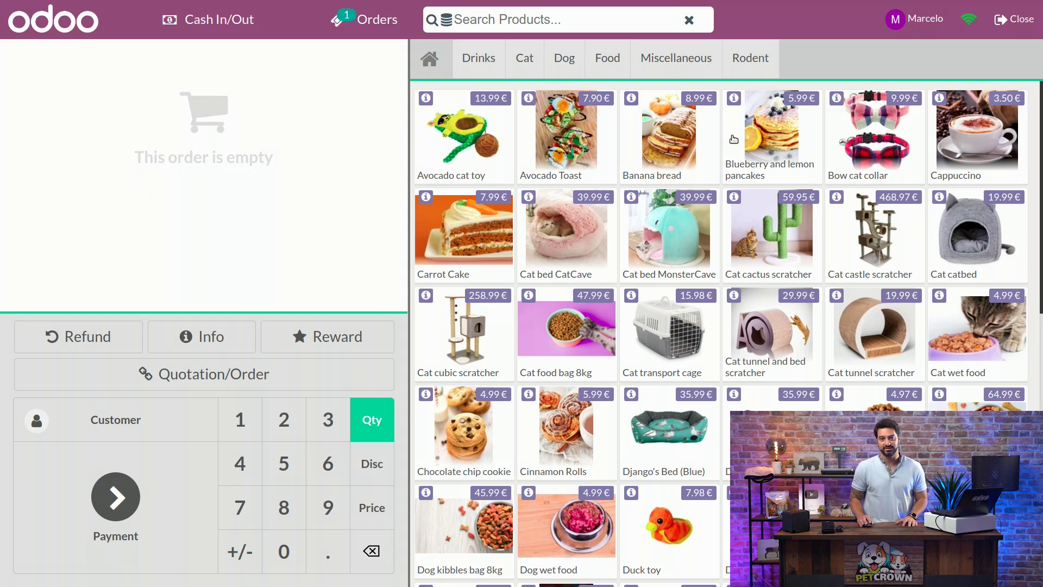
Close the Petcrown2 session with 79.98 € counted for Cash2
left_click(1011, 28)
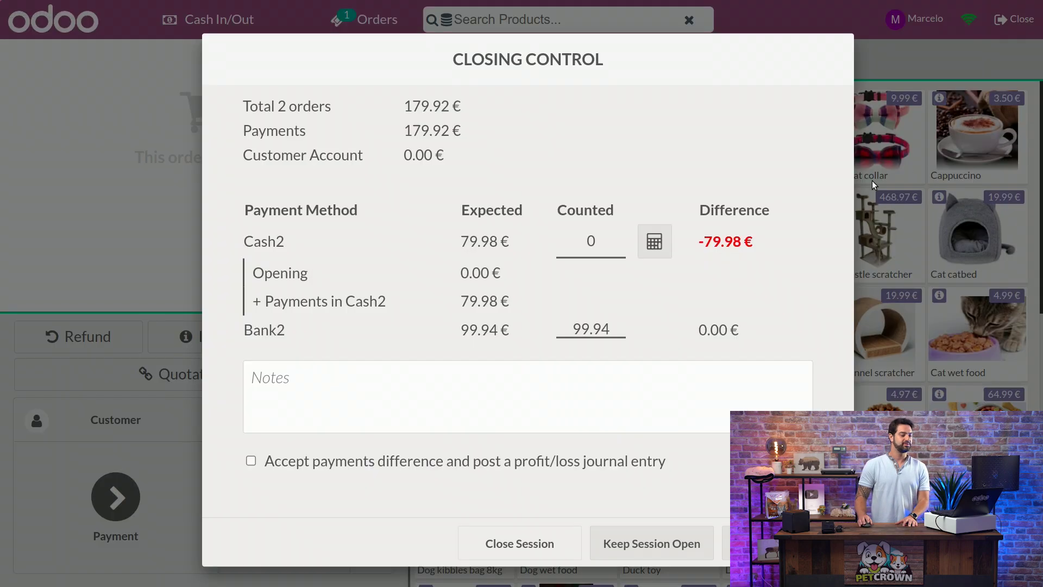
left_click(576, 233)
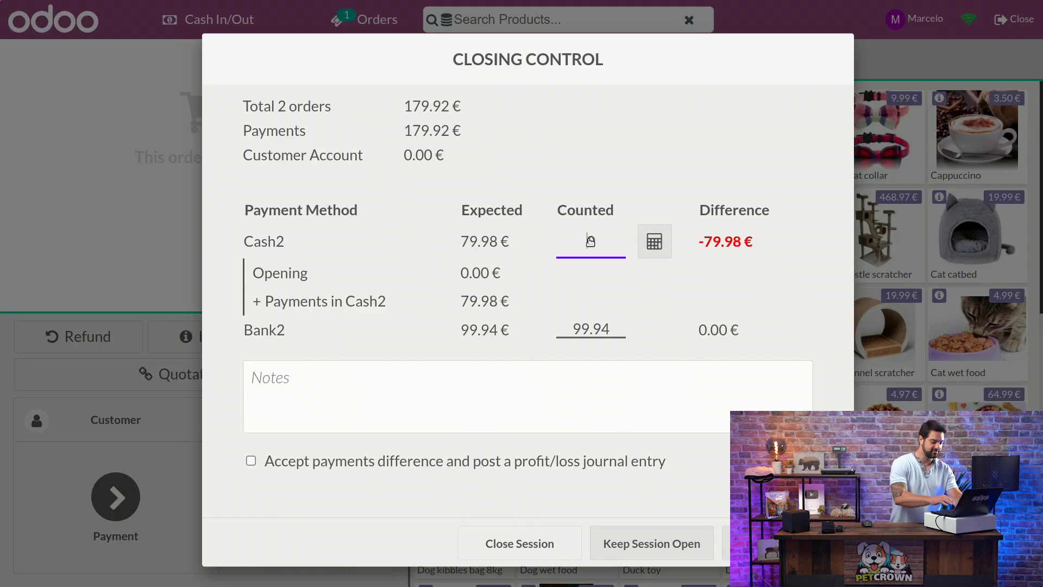
type("79")
key("BackSpace")
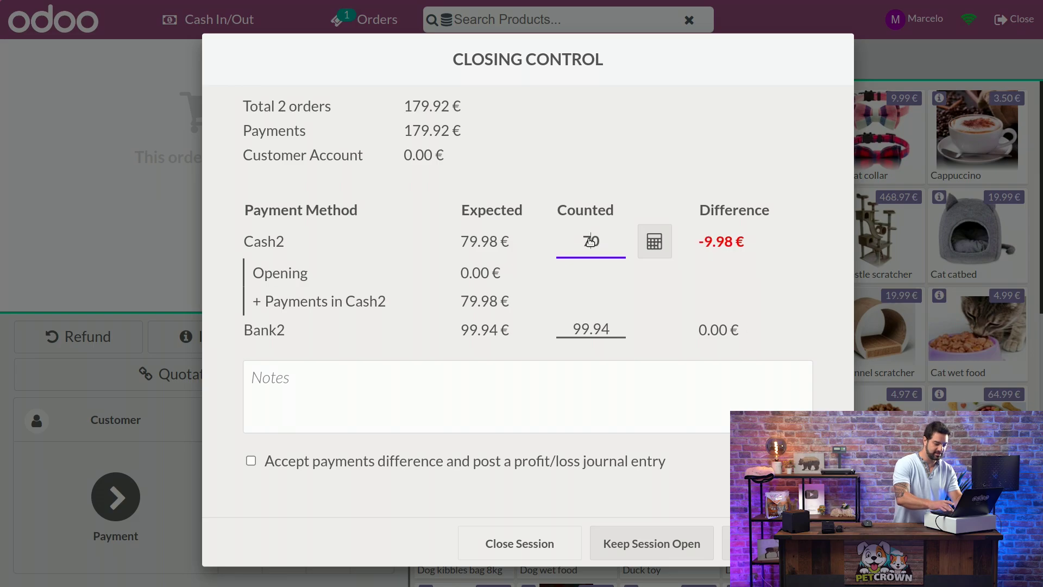
key("BackSpace")
key("Delete")
type("79")
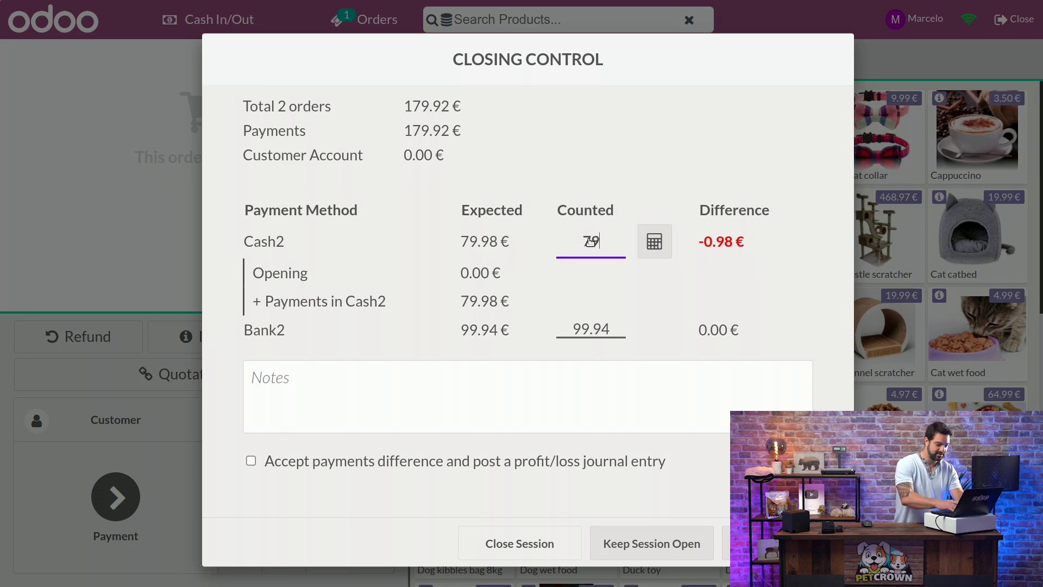
type(".98")
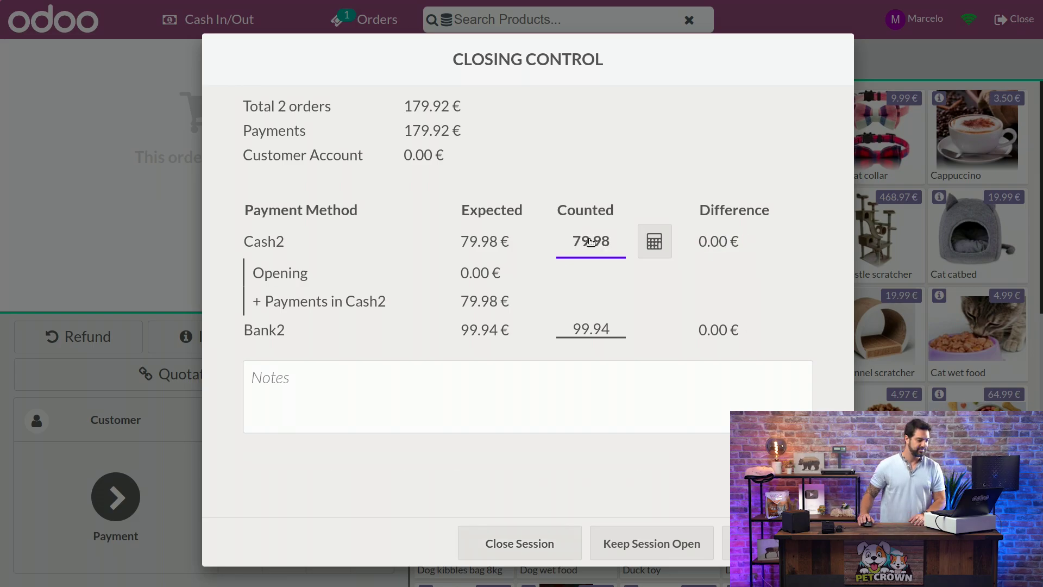
left_click(481, 543)
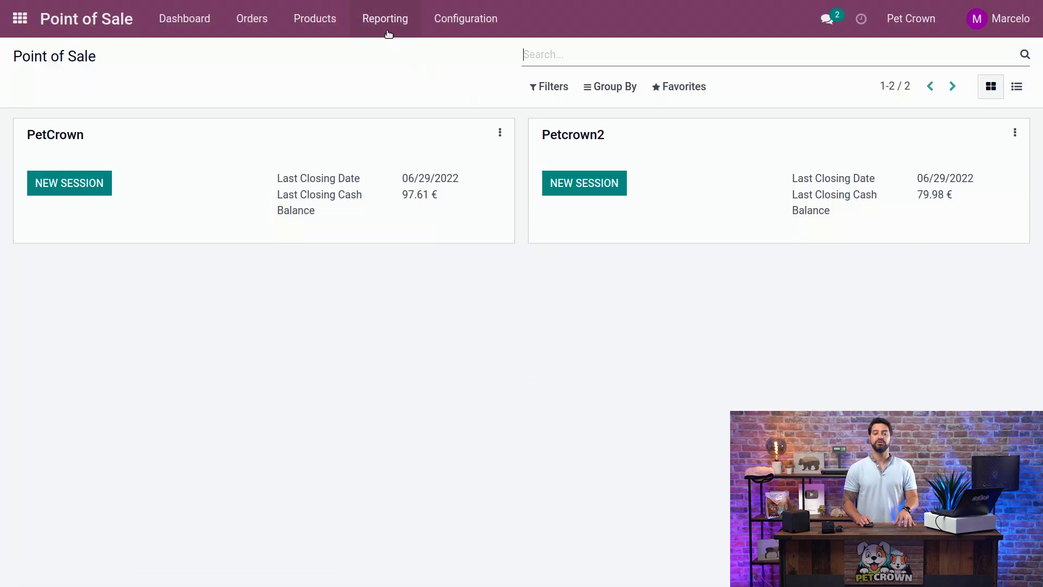
Print the Sales Details report for PetCrown and Petcrown2 and open the PDF
left_click(388, 32)
left_click(385, 77)
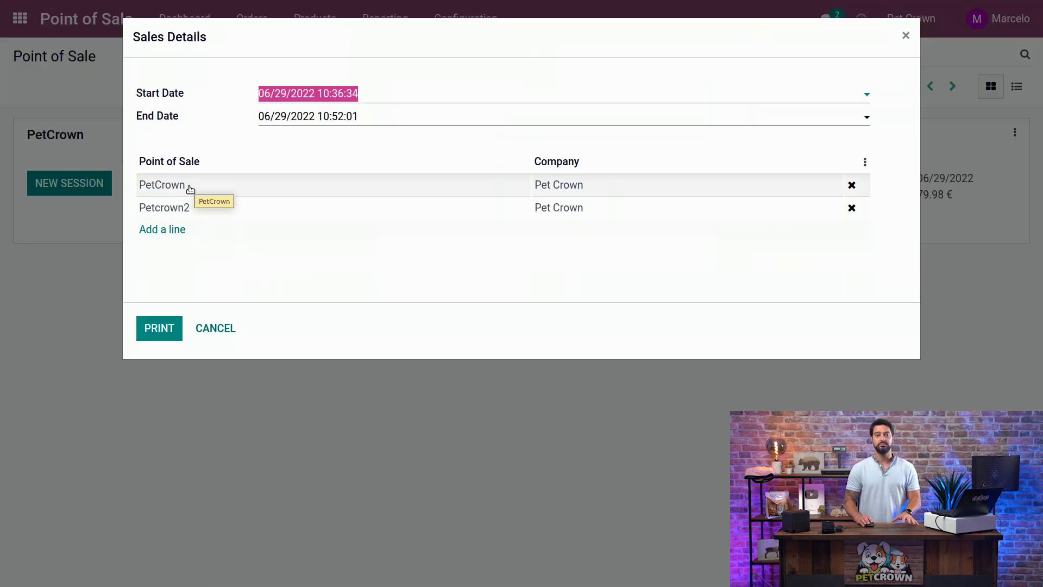
left_click(161, 332)
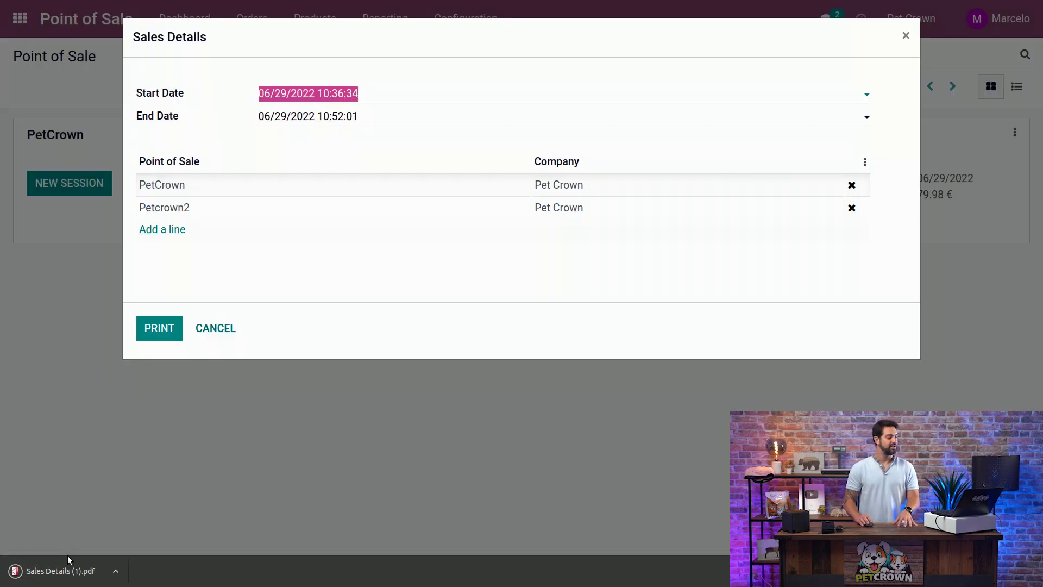
left_click(59, 575)
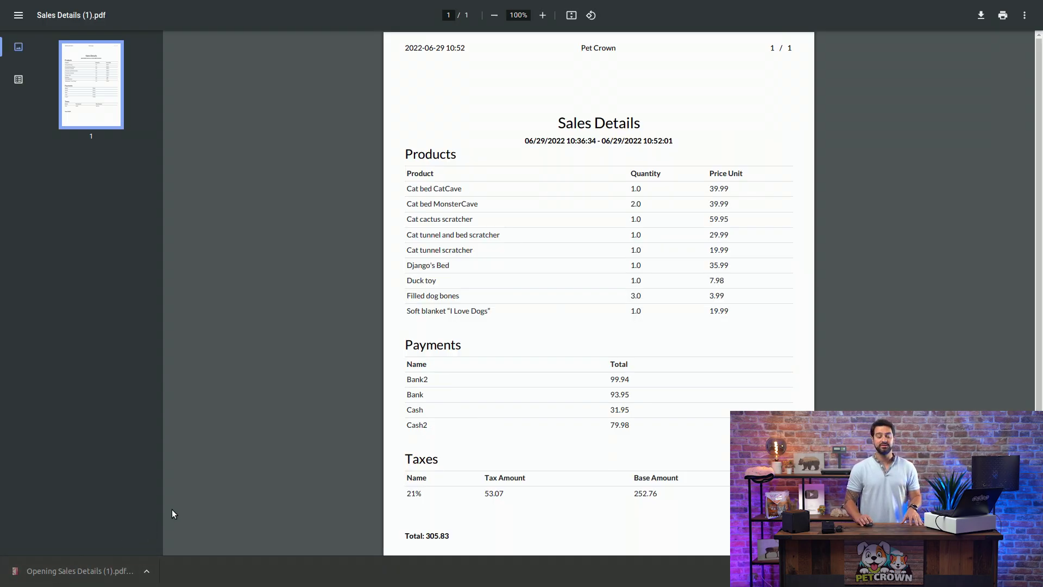
scroll(581, 243, "down", 3)
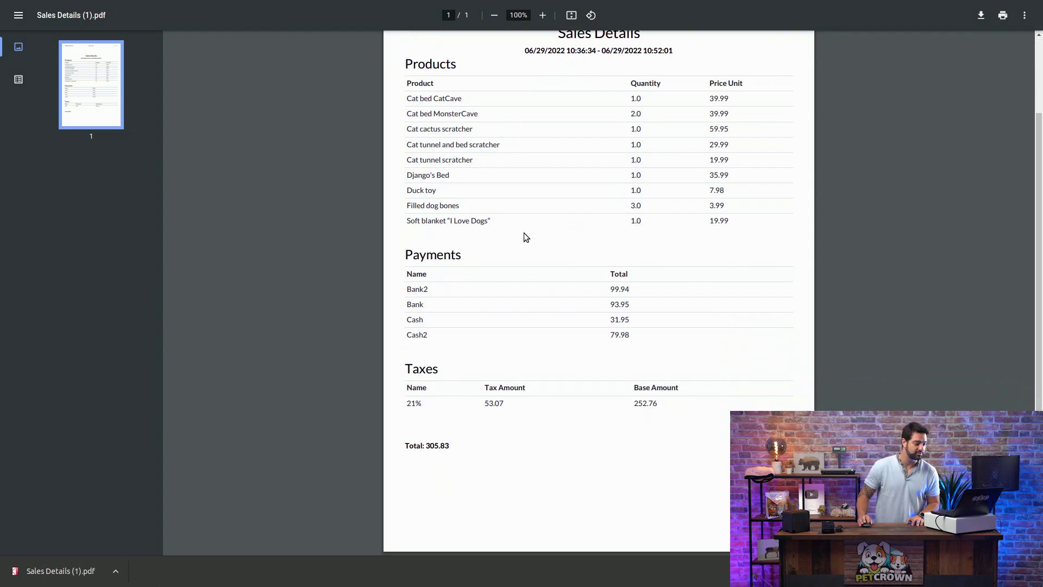